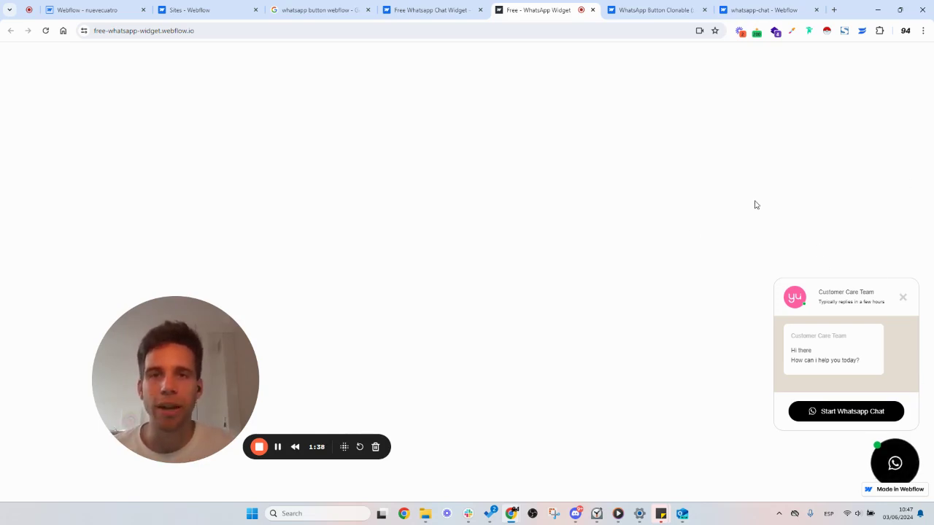
- Close the chat pop-up in the live preview and review the Free Whatsapp Chat Widget cloneable page, including its description
left_click(909, 297)
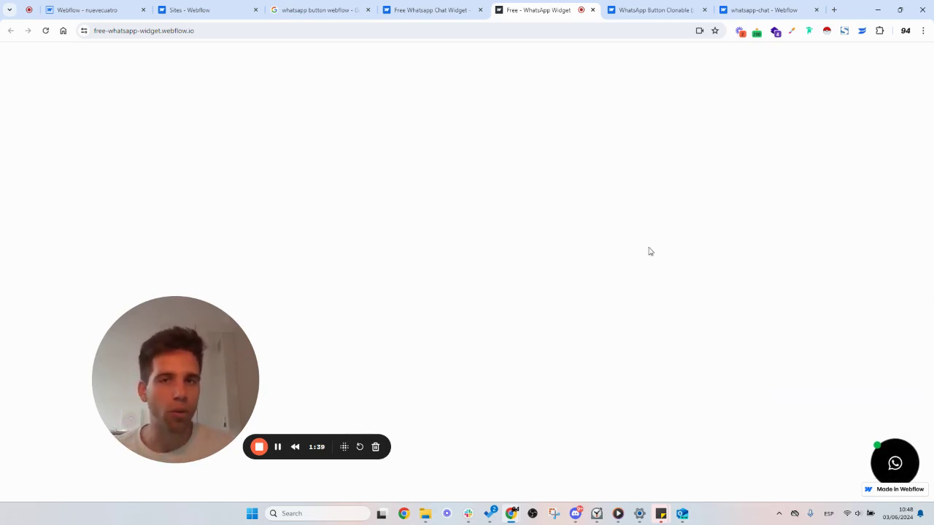
left_click(427, 8)
scroll(730, 175, "up", 4)
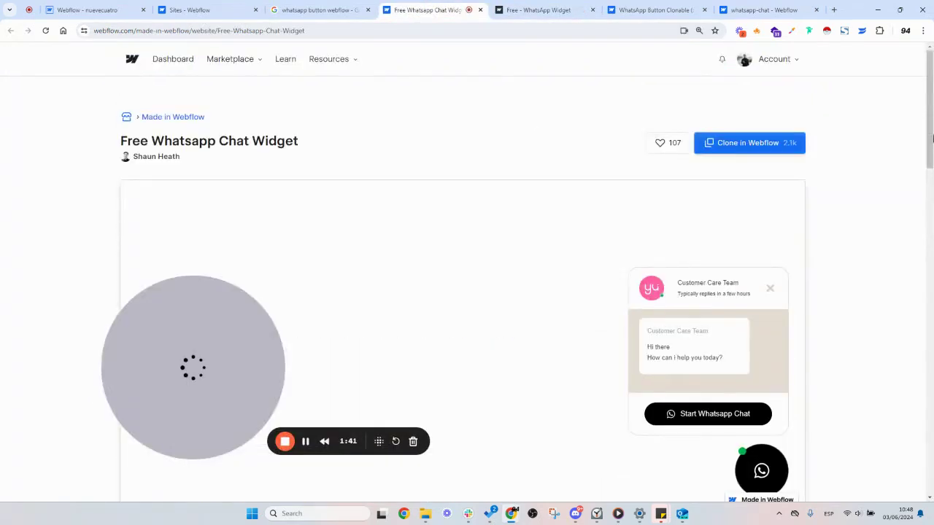
scroll(905, 168, "down", 1)
left_click(767, 206)
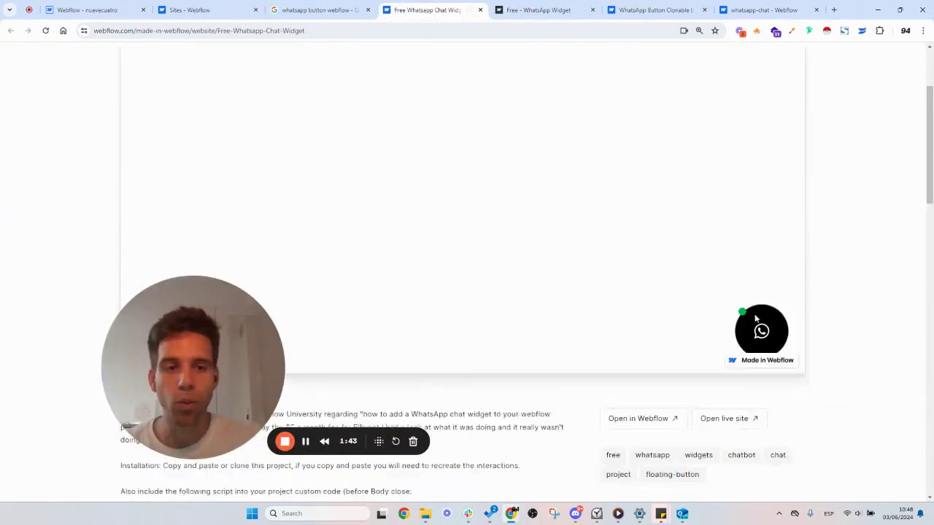
scroll(665, 355, "up", 1)
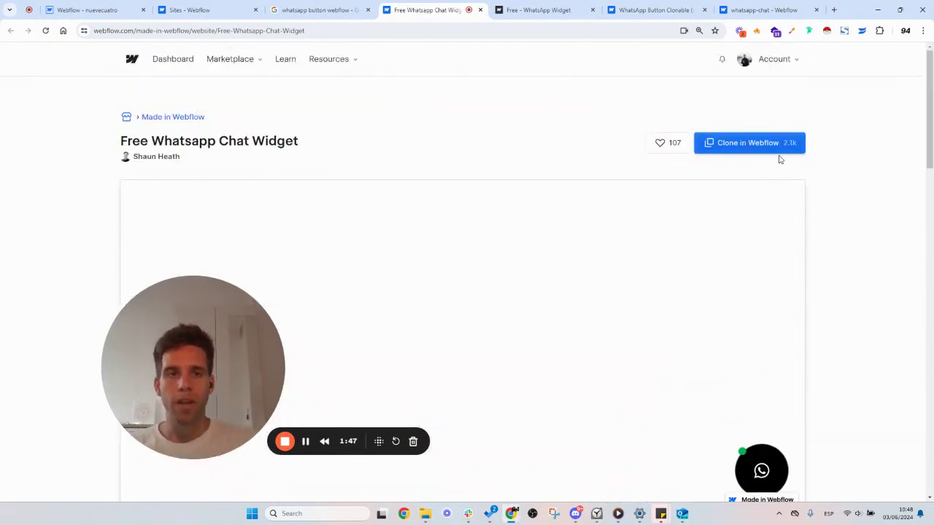
scroll(774, 227, "down", 1)
scroll(774, 227, "down", 1)
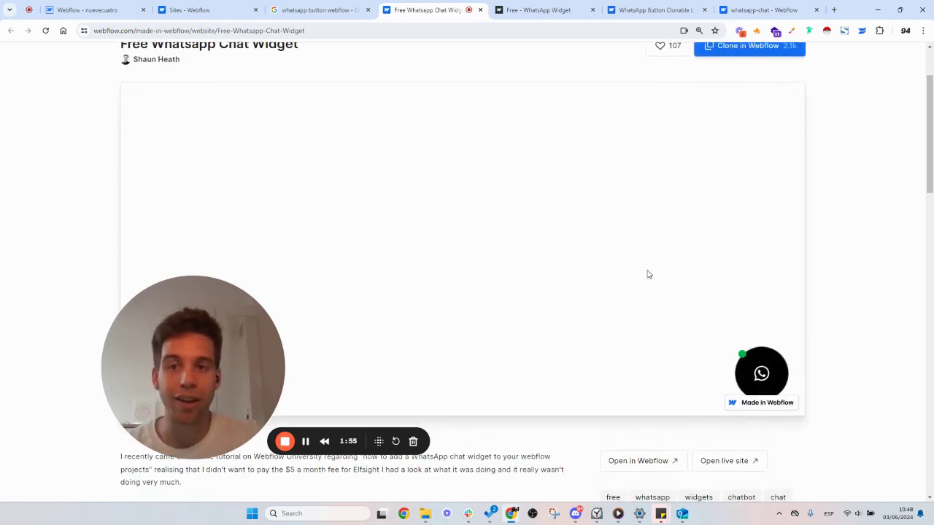
- Look over the WhatsApp Button Clonable and whatsapp-chat cloneable pages as alternative widgets
left_click(655, 10)
left_click(754, 6)
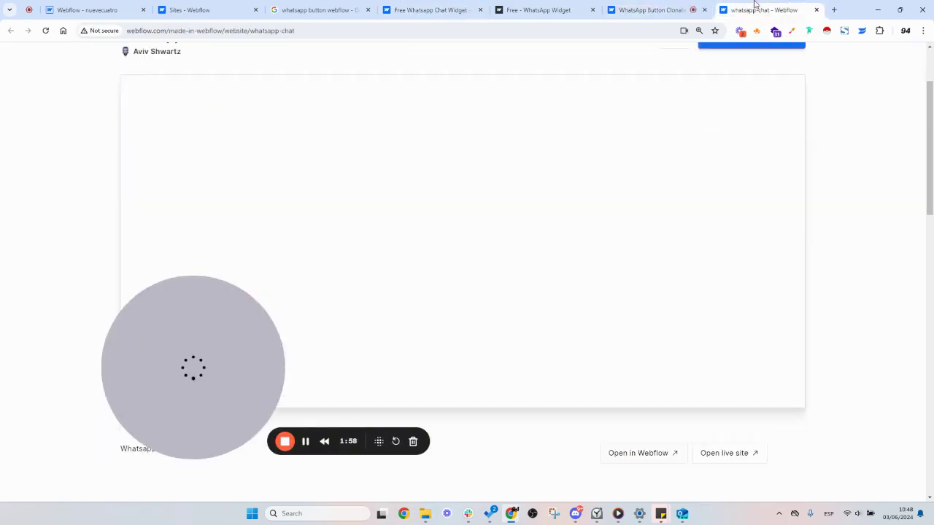
scroll(281, 240, "up", 2)
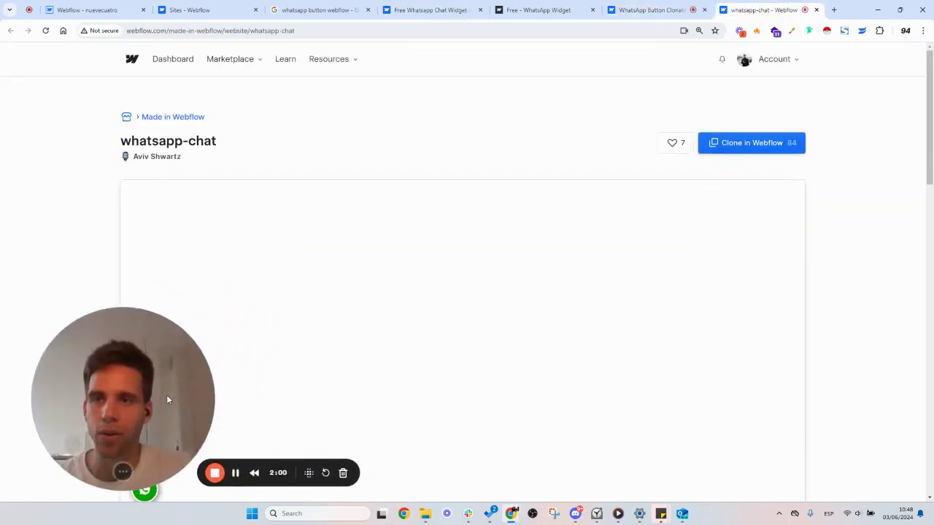
left_click_drag(161, 401, 377, 292)
scroll(162, 314, "down", 4)
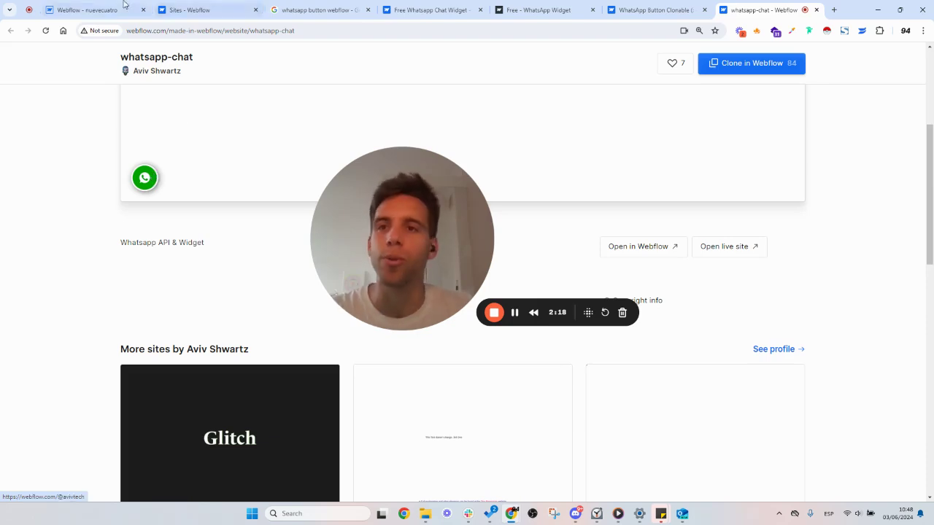
scroll(90, 229, "up", 4)
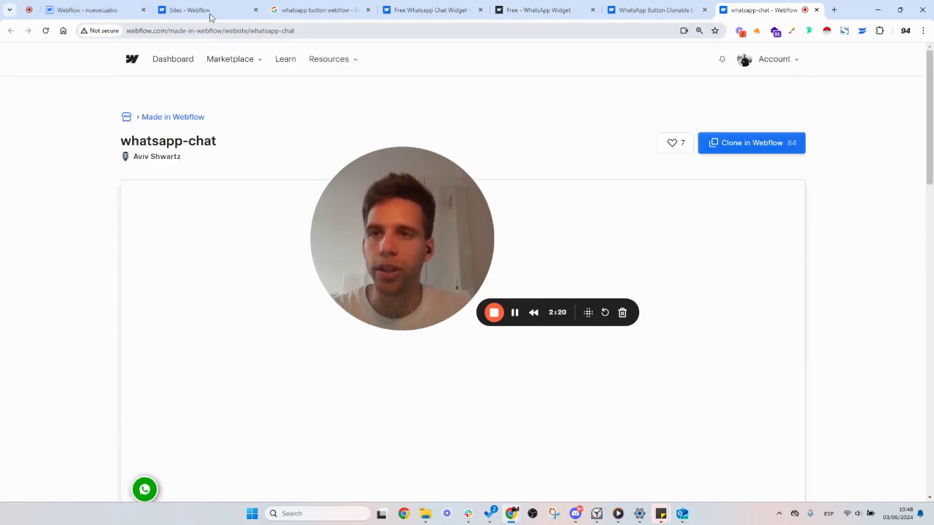
- Leave the nuevecuatro project for the list of all sites and open the Abogados SL site in the Designer
left_click(88, 9)
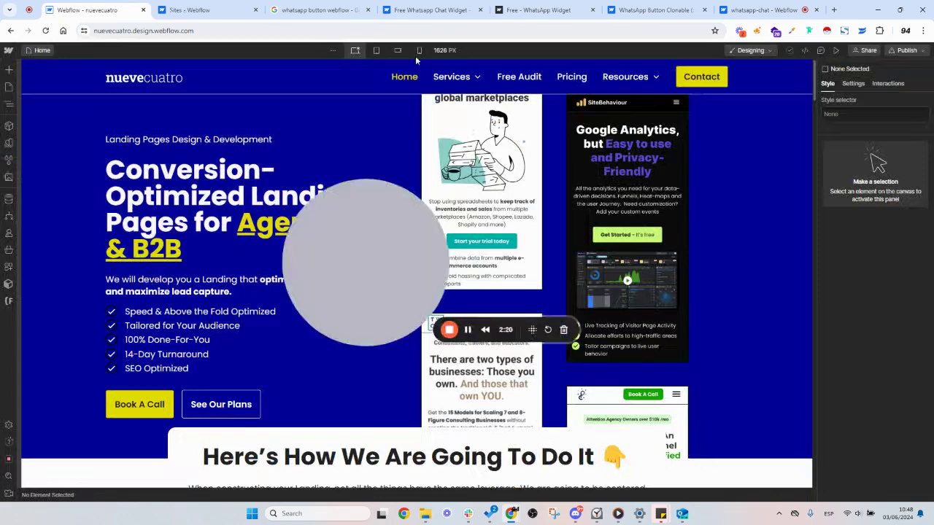
left_click(8, 50)
left_click(35, 78)
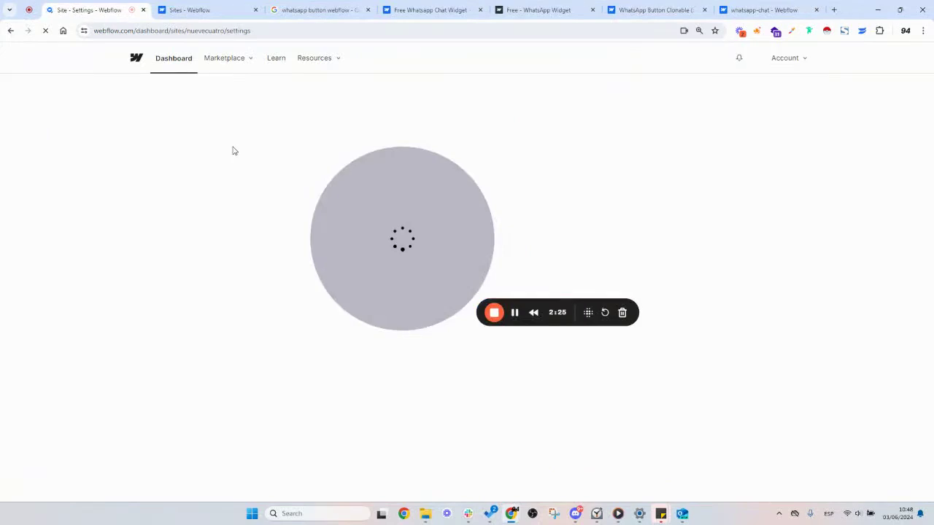
left_click_drag(466, 241, 314, 192)
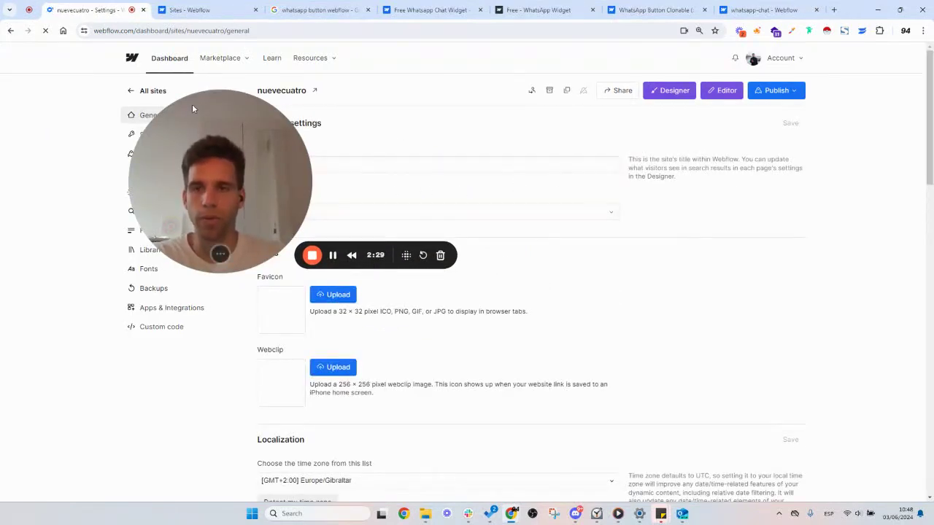
left_click(148, 90)
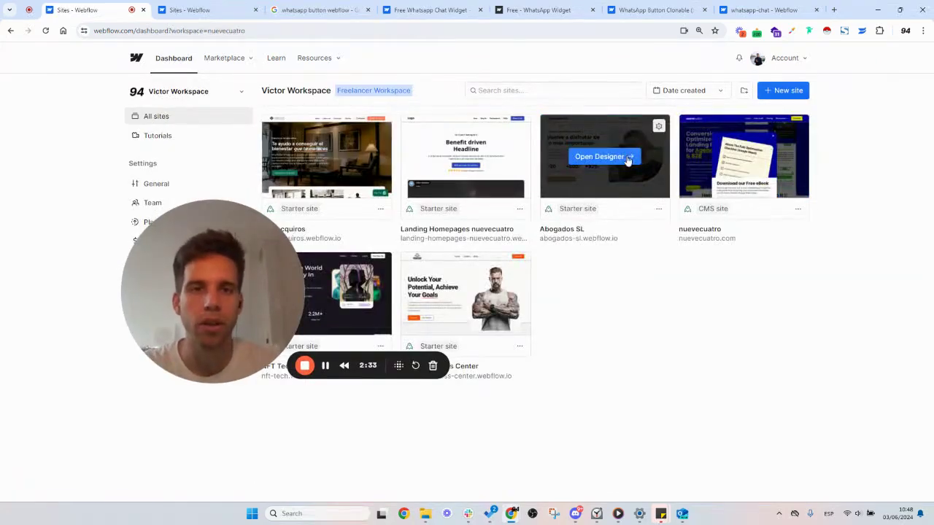
left_click(626, 158)
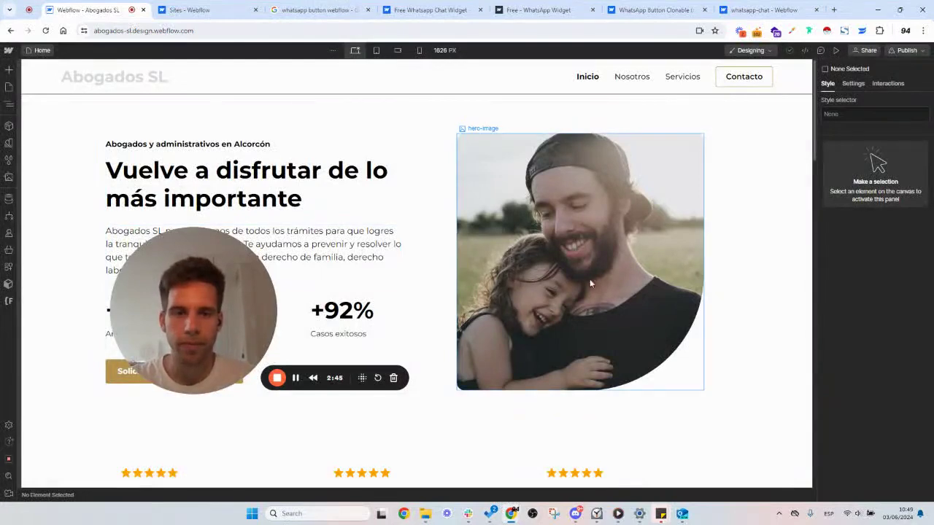
- Check the Home page's element structure and add an instance of the Whatsapp component to the page-wrapper
left_click(676, 450)
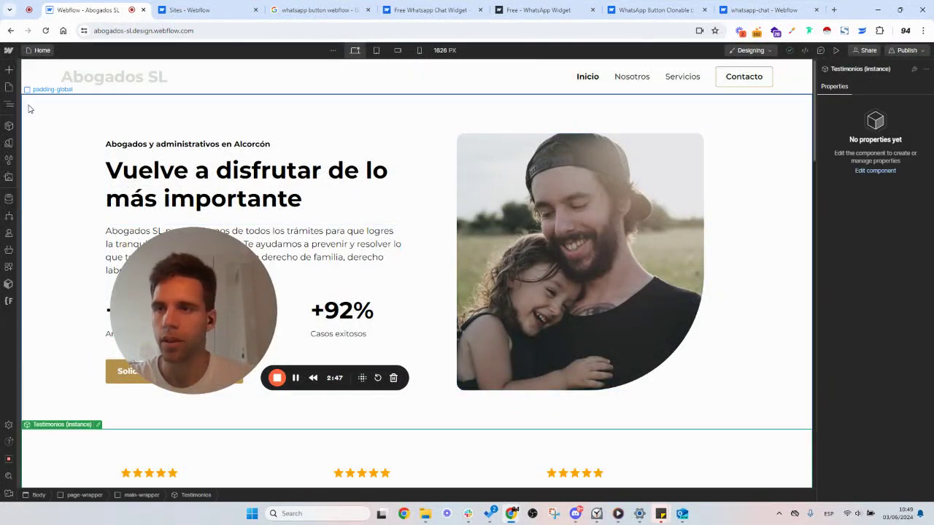
left_click(9, 125)
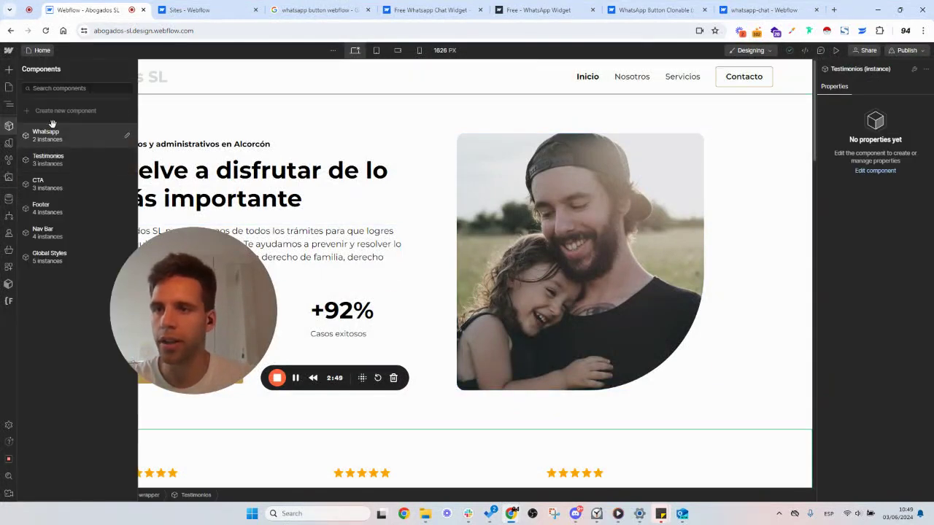
left_click(8, 104)
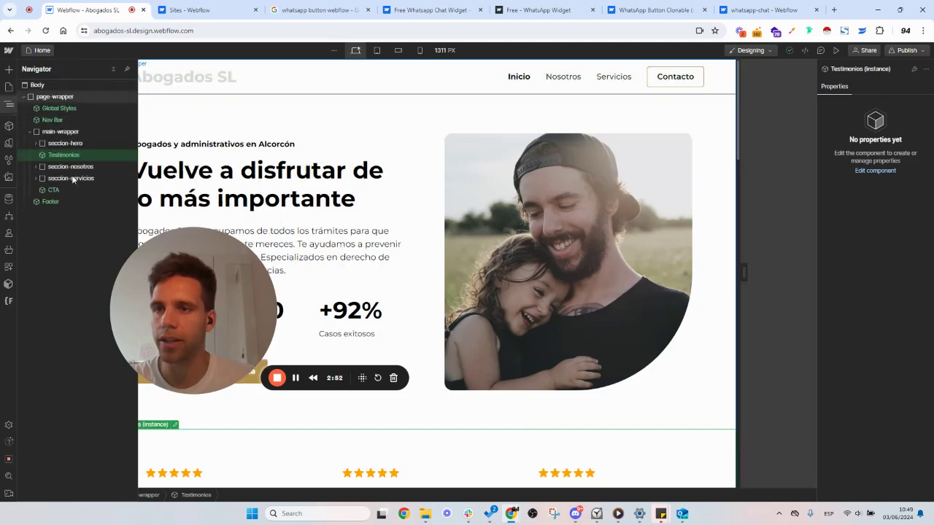
left_click(29, 131)
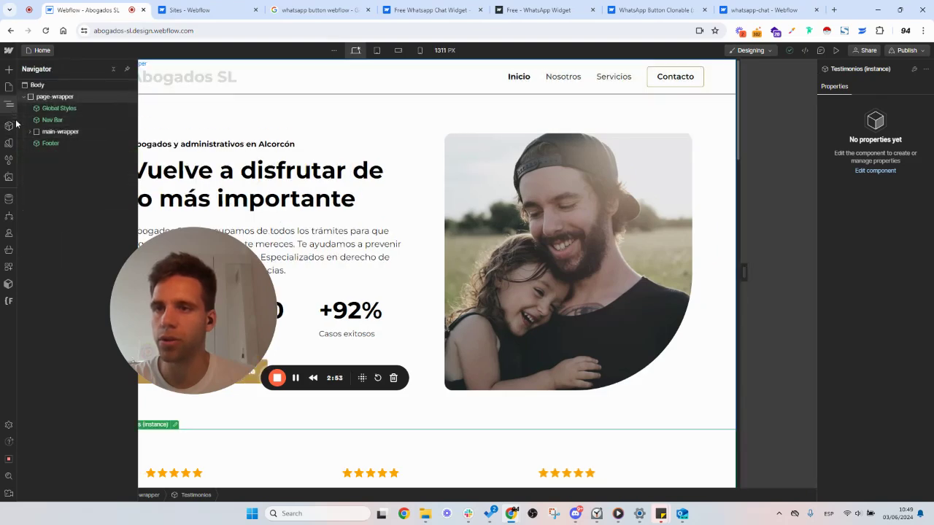
left_click(9, 125)
left_click(60, 134)
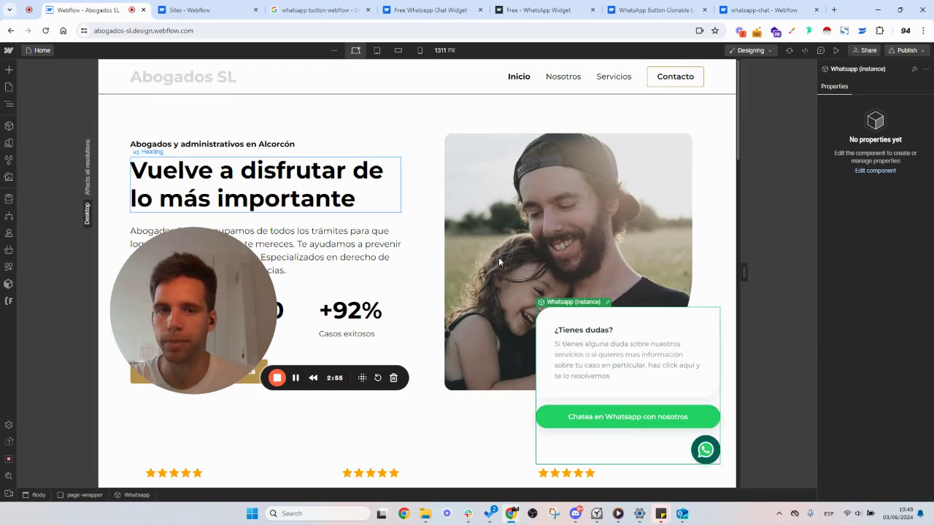
- Move the Whatsapp component in the page structure to sit between Global Styles and Nav Bar
left_click(8, 126)
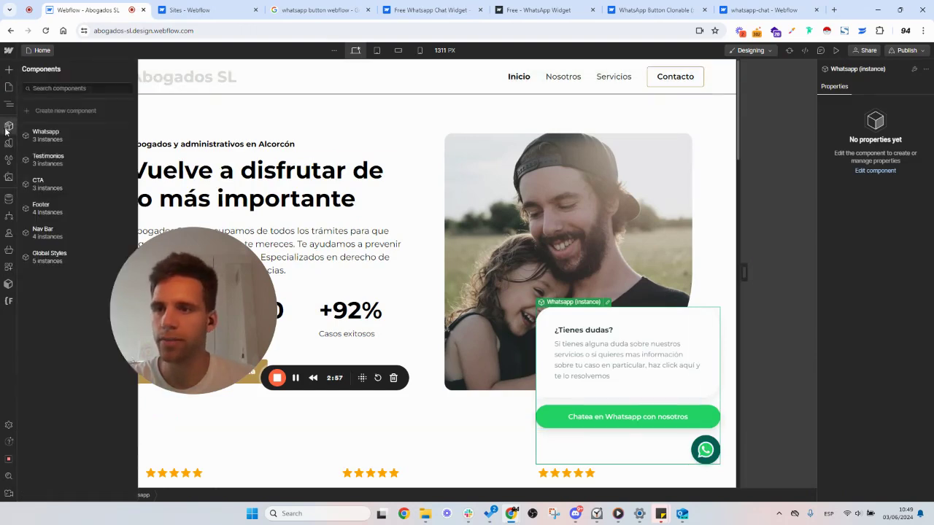
left_click(8, 104)
left_click_drag(54, 154, 58, 119)
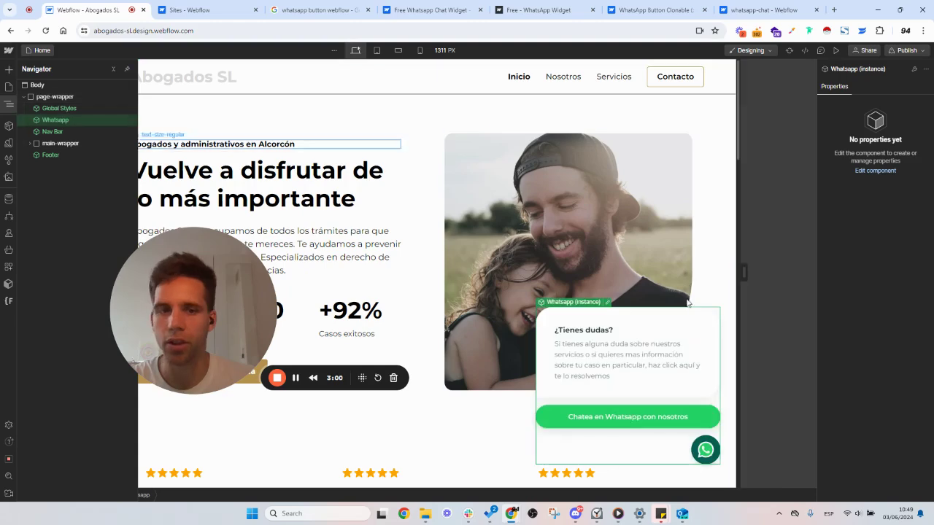
- Open the Whatsapp component for editing and select the subtext paragraph inside its message bubble
double_click(602, 347)
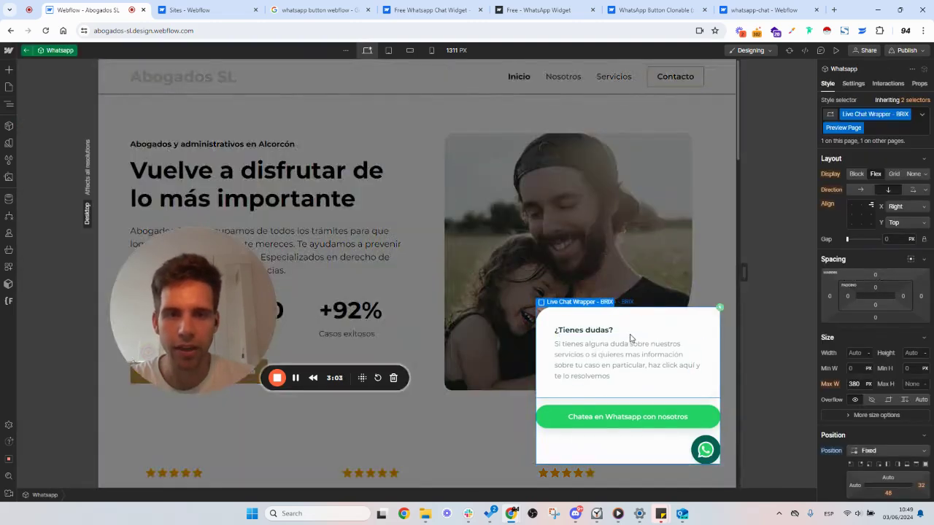
left_click(633, 339)
left_click(627, 329)
left_click(645, 354)
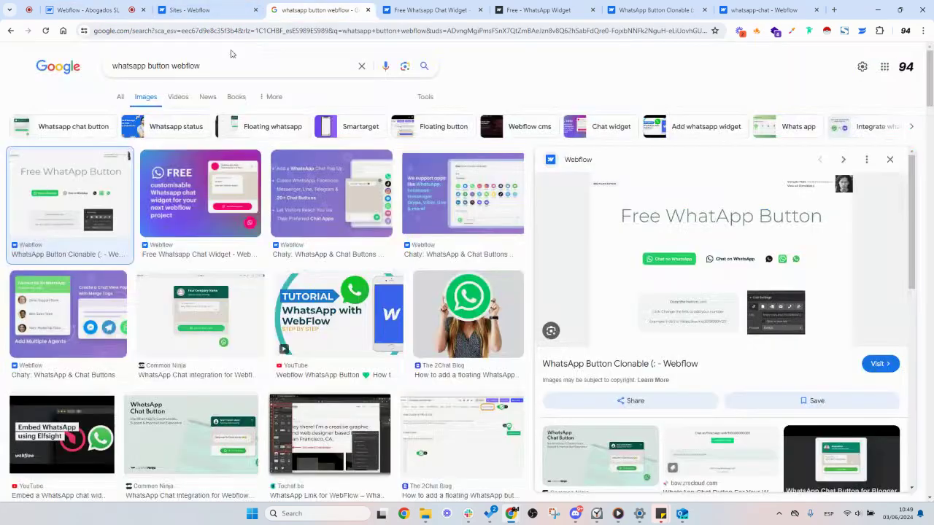
- Search Google for "whatsapp button webflow brix templates" and open the BRIX Templates Live Chat Webflow Cloneable page
left_click(277, 10)
left_click(221, 66)
type("bri")
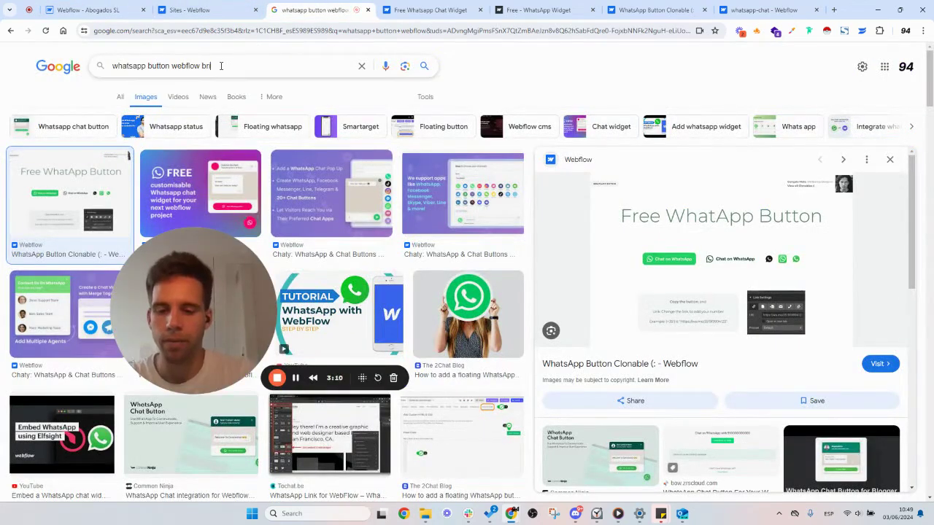
type("x templates")
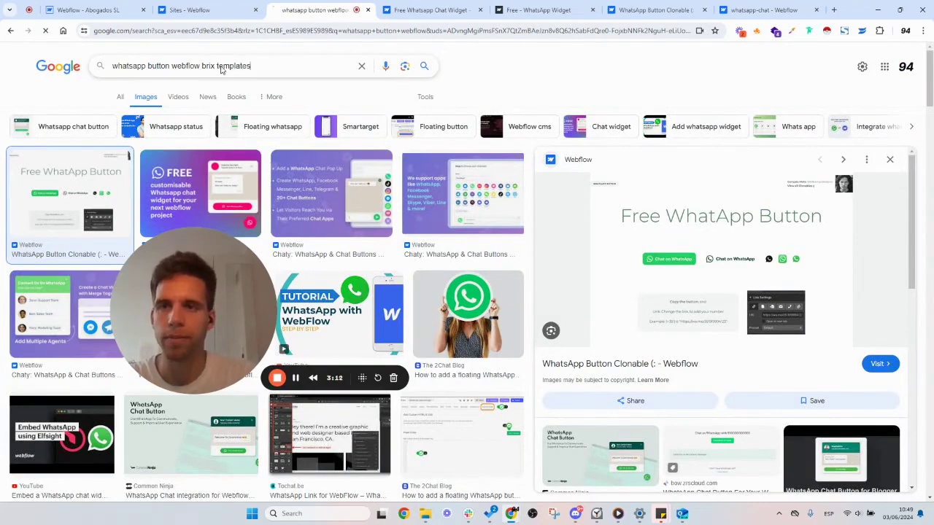
key("Return")
left_click(122, 99)
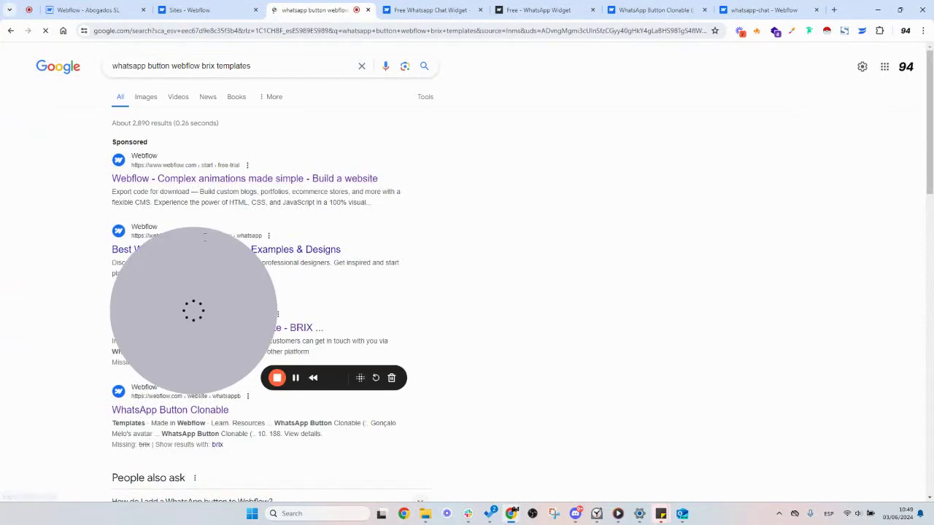
left_click_drag(200, 295, 547, 301)
left_click(238, 329)
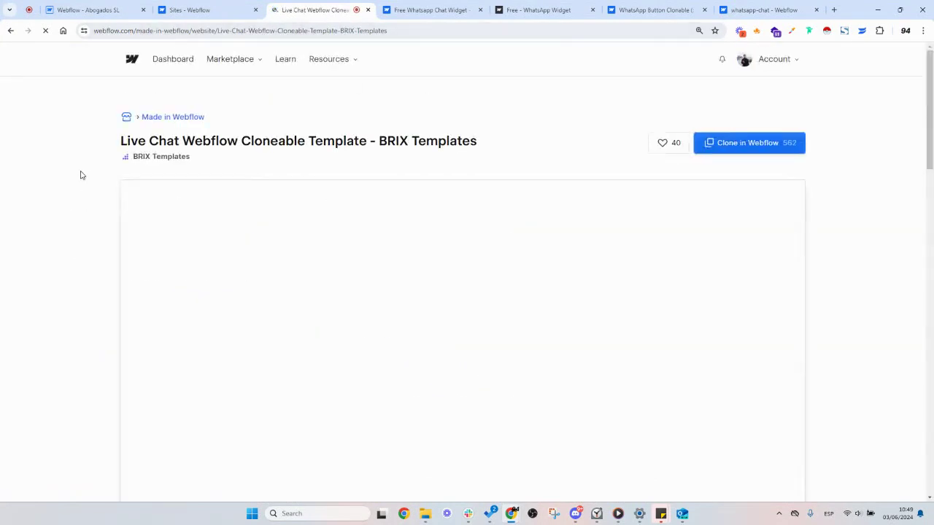
- Examine the cloneable's live chat variants in the preview by toggling the first chat bubble and the WhatsApp one open and closed
scroll(104, 164, "down", 1)
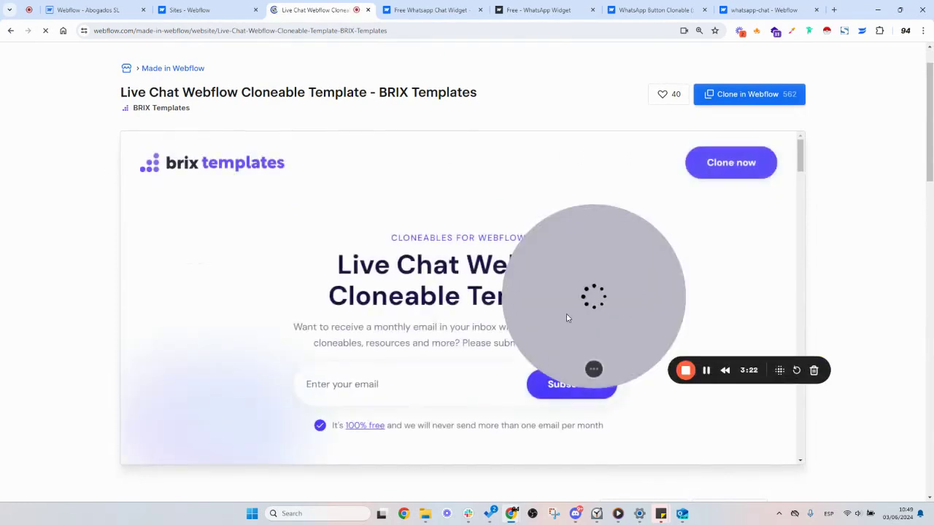
scroll(763, 233, "down", 3)
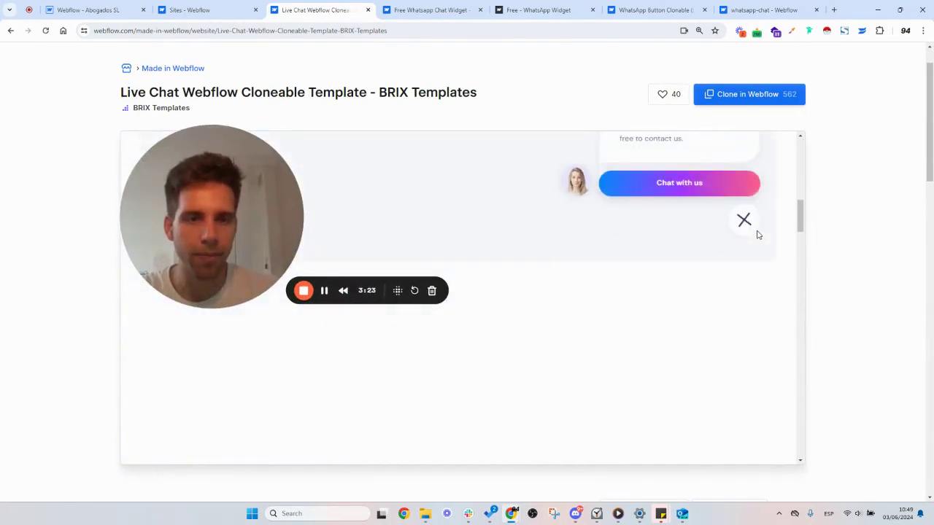
left_click(745, 318)
left_click(747, 319)
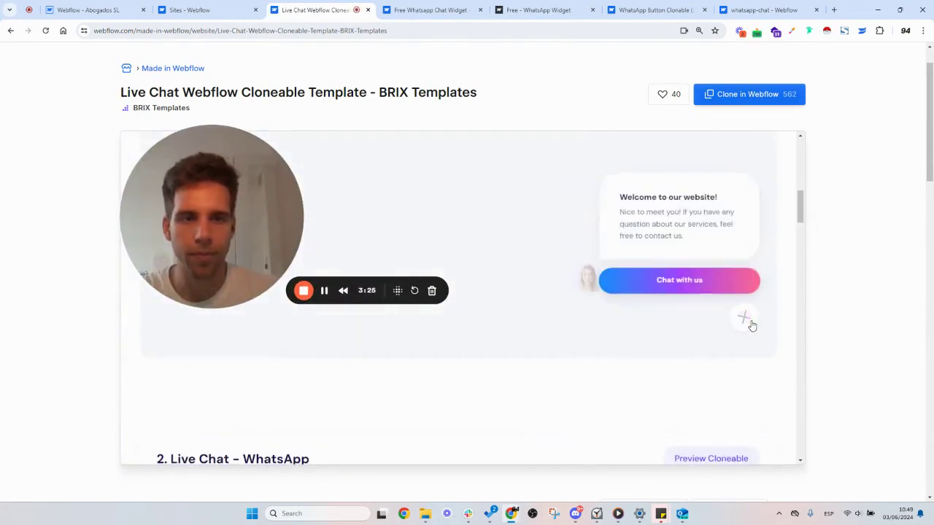
scroll(752, 325, "down", 2)
left_click(752, 323)
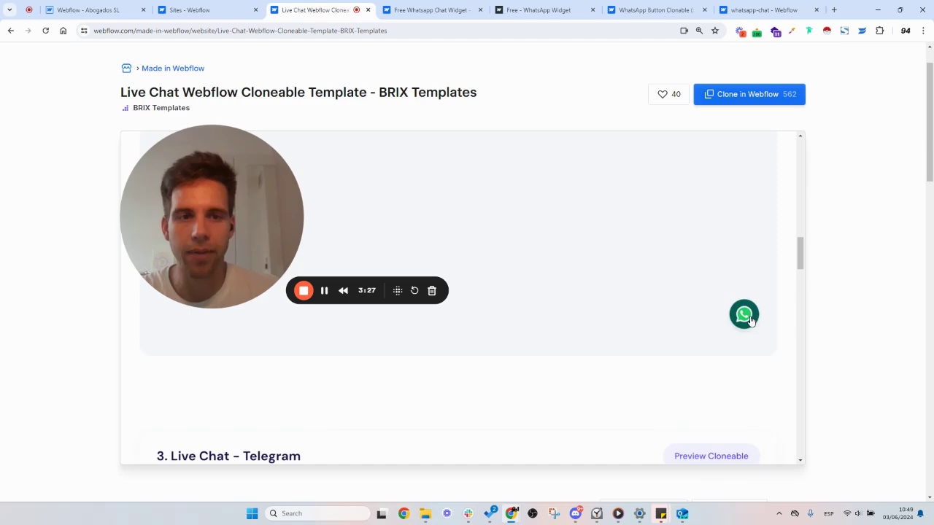
left_click(744, 315)
scroll(748, 328, "down", 1)
left_click(747, 280)
scroll(743, 287, "up", 1)
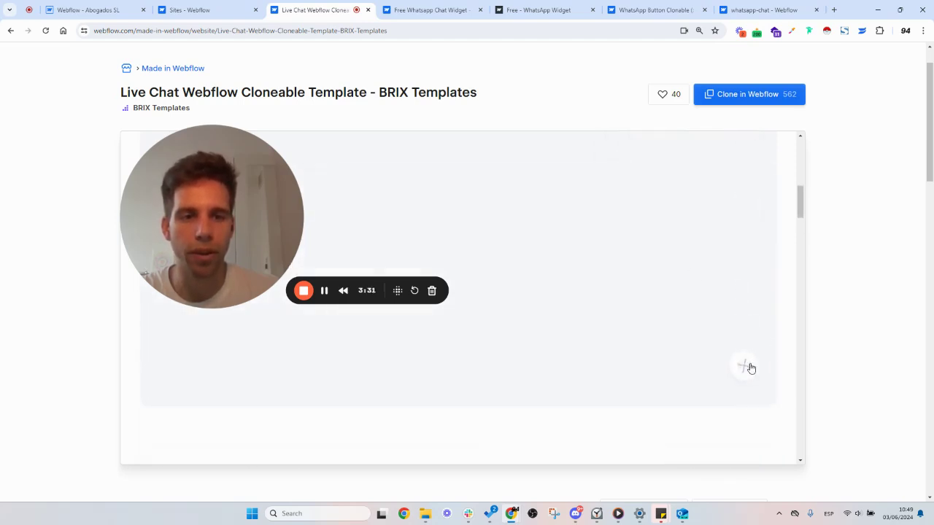
left_click(750, 370)
left_click(749, 369)
scroll(750, 371, "down", 1)
scroll(750, 370, "down", 4)
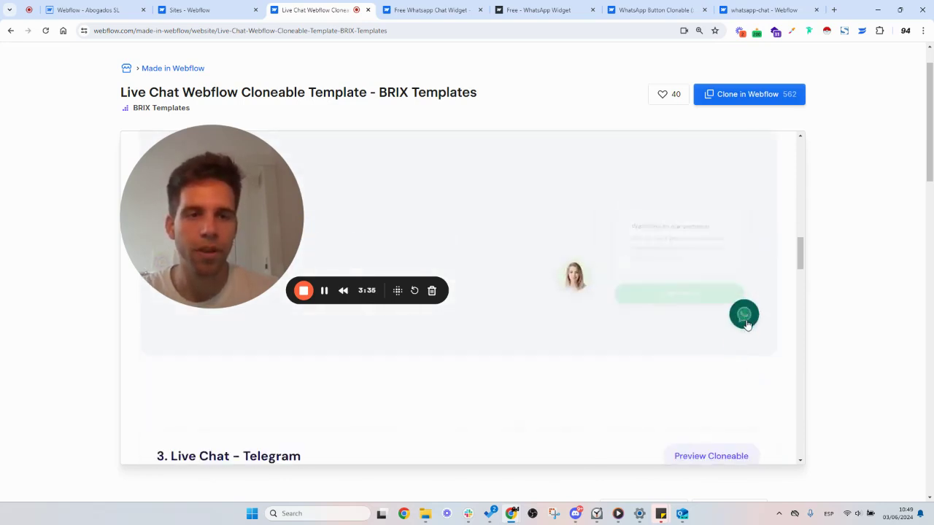
- Return to the Abogados SL design and select the WhatsApp logo image inside the Whatsapp component
left_click(173, 8)
left_click(94, 10)
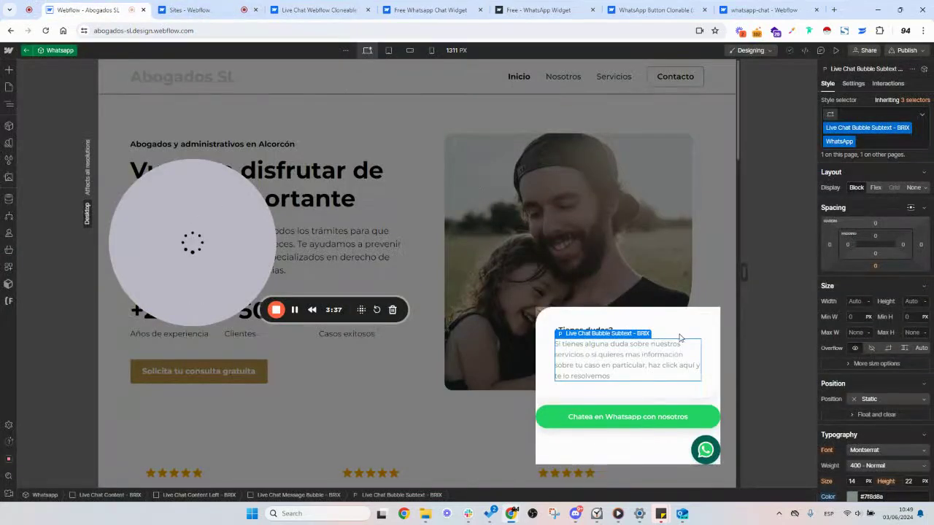
left_click(698, 454)
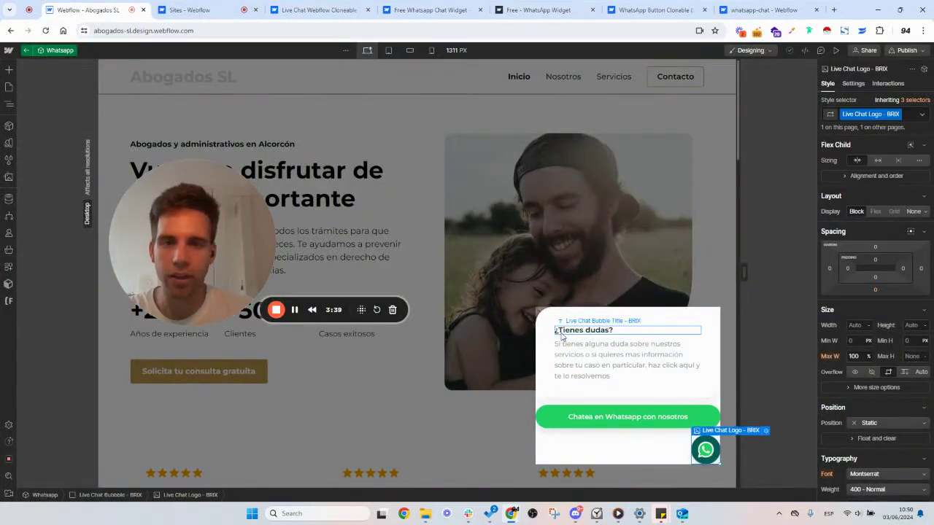
- Check the chat bubble's title, subtext and button text, and open the link settings of the green chat button
left_click(591, 332)
left_click(593, 356)
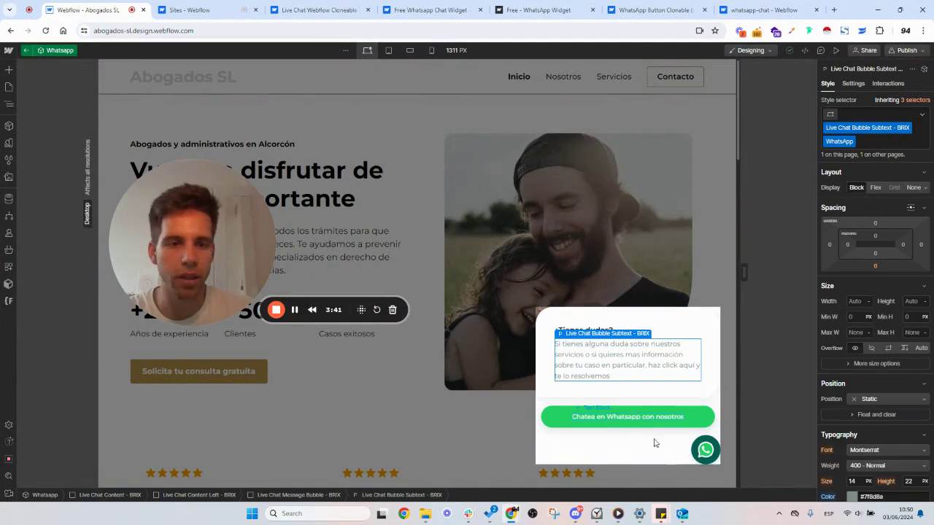
left_click(635, 426)
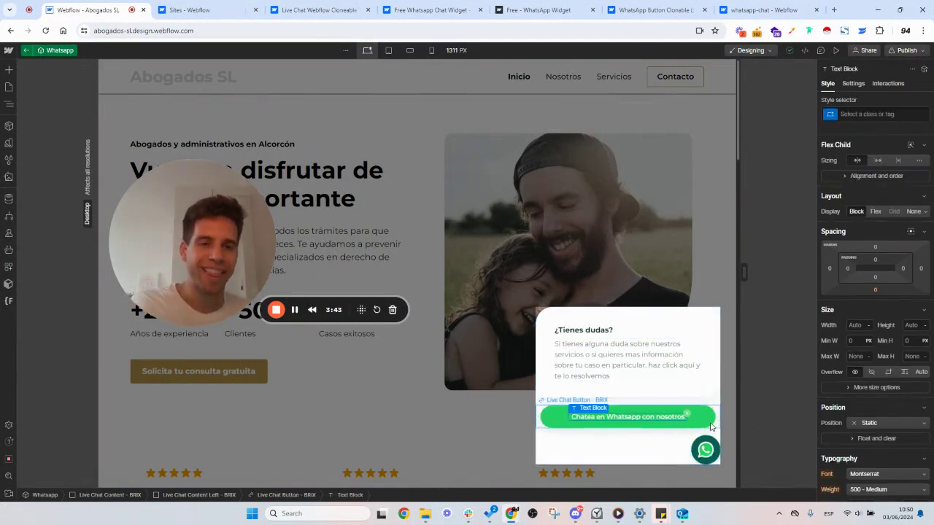
left_click(564, 413)
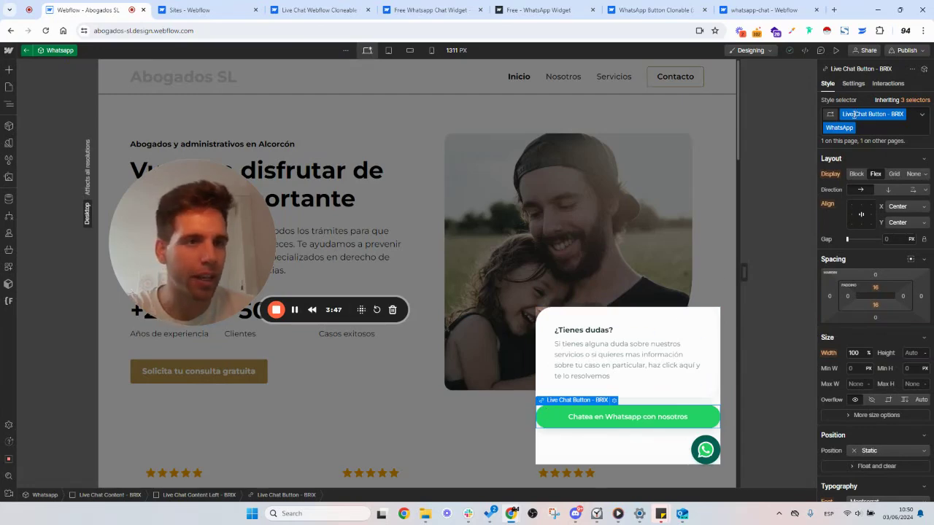
left_click(853, 83)
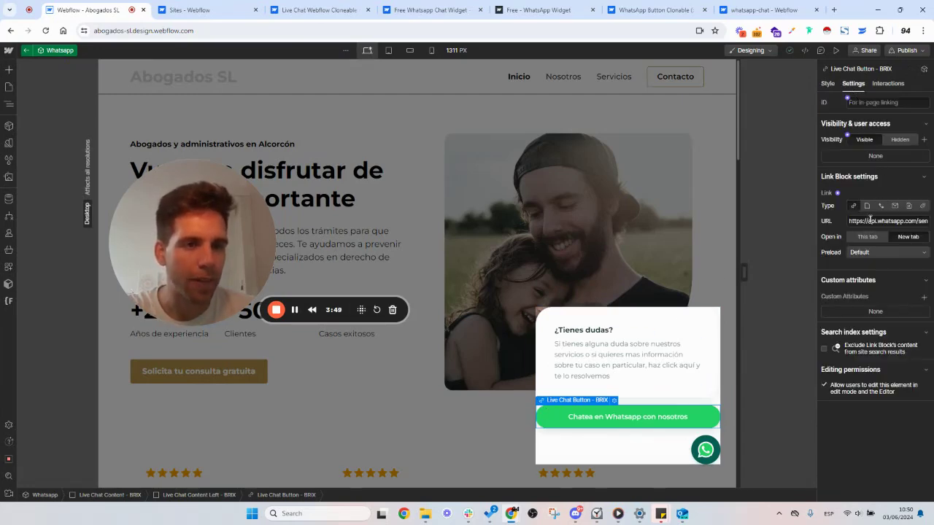
- Copy the chat button's WhatsApp link URL and paste it into the address bar of a new browser tab beside the design
left_click_drag(925, 221, 846, 221)
left_click(834, 10)
left_click_drag(808, 9, 226, 27)
key("ctrl+v")
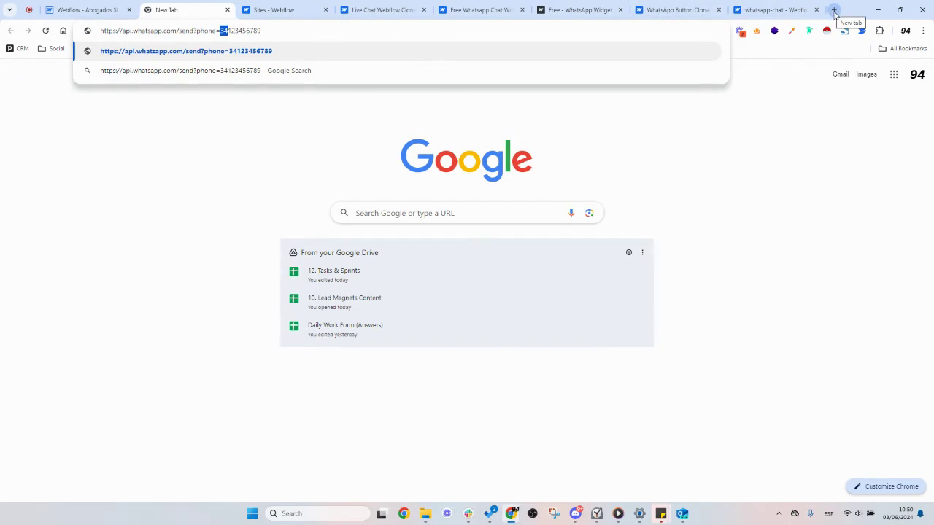
- Replace the pasted link with a Google search for "phone spain +34" and highlight the prefix mention in the first result
left_click_drag(281, 28, 27, 30)
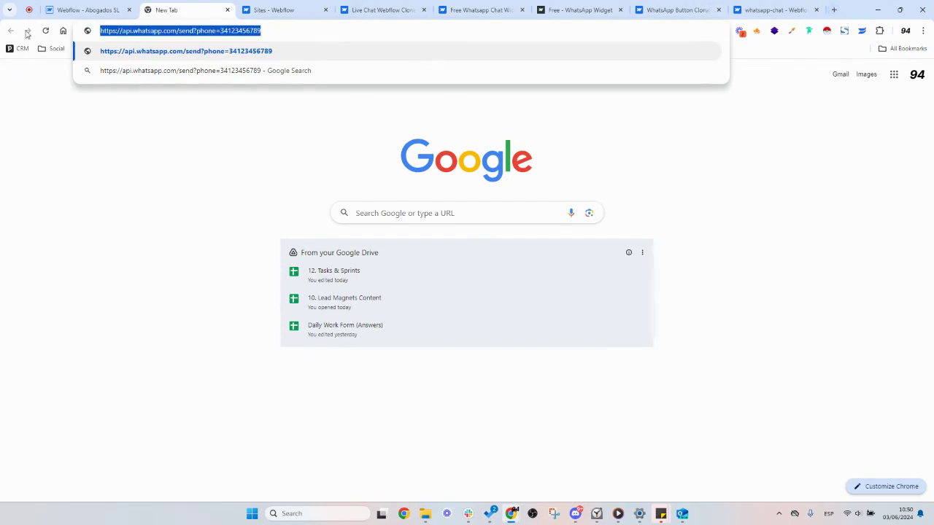
type("phone ")
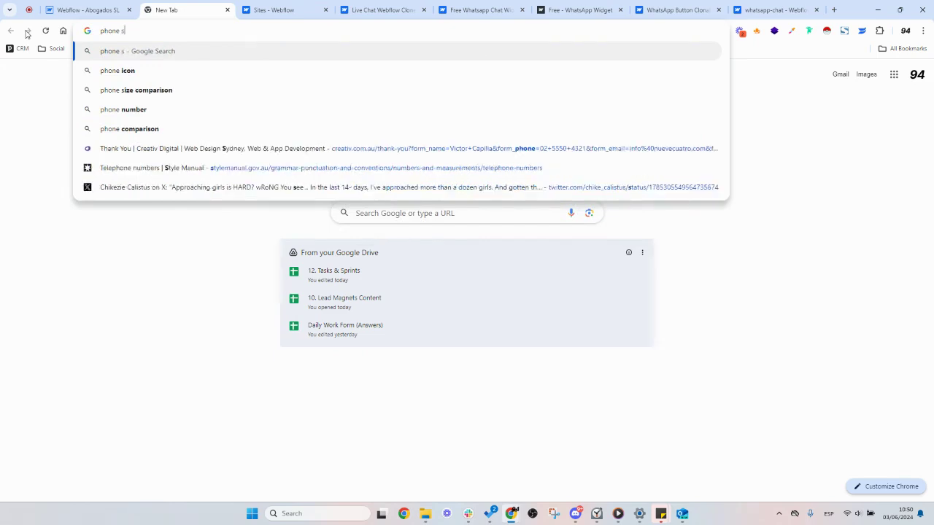
type("spain +34")
key("Return")
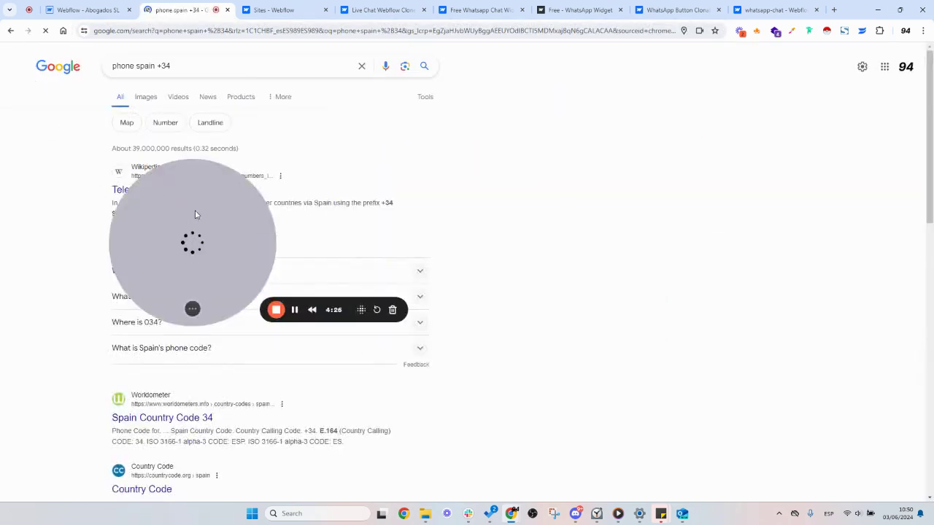
left_click_drag(193, 215, 617, 318)
double_click(371, 203)
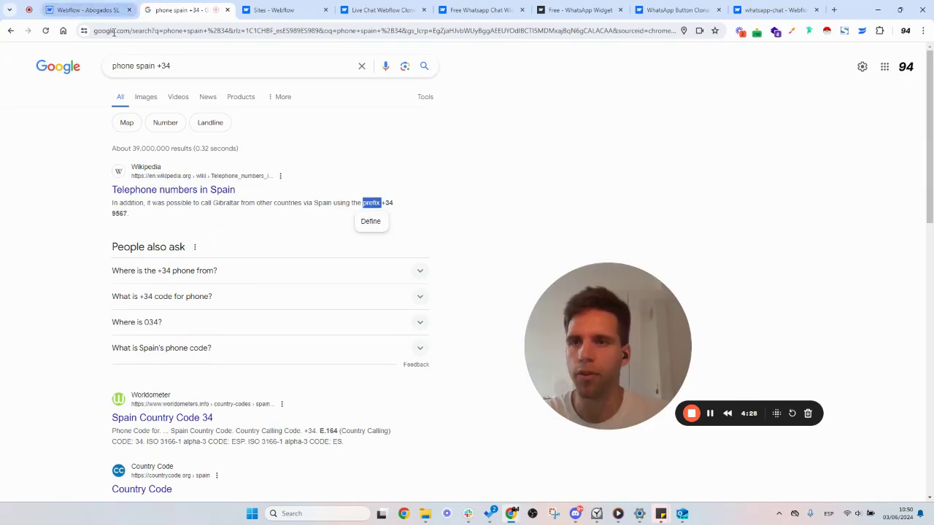
- Search Google for "phone prefix countries"
left_click_drag(135, 65, 227, 65)
type("prefix countries")
key("Return")
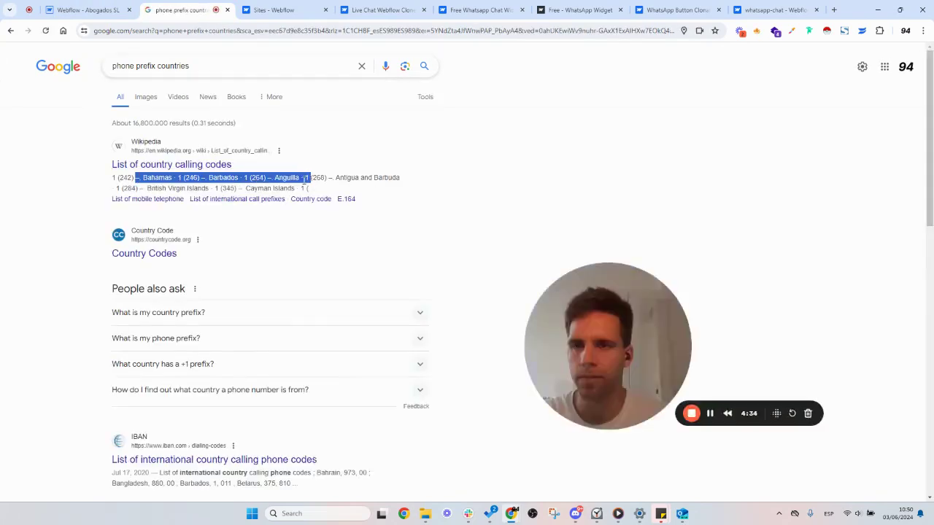
- Preview the Abogados SL design and test the WhatsApp bubble by toggling its chat message open and closed
left_click(83, 10)
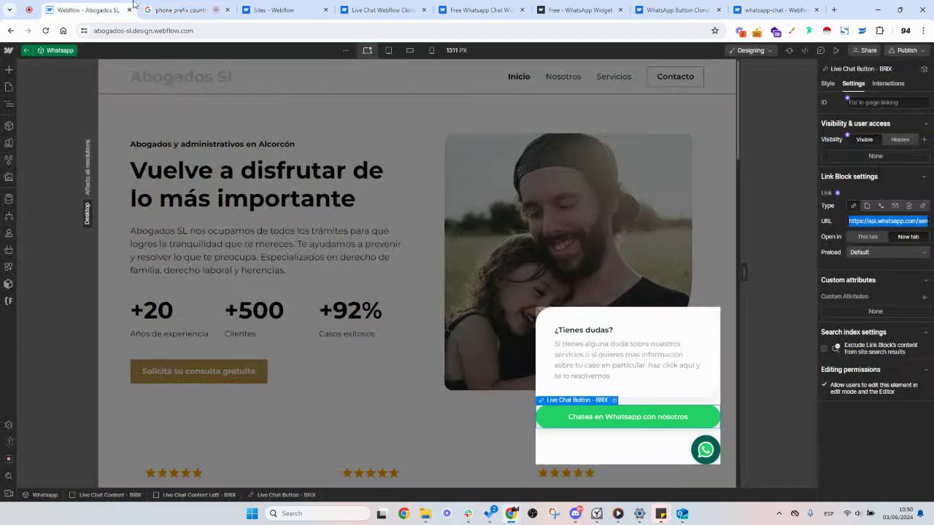
left_click(836, 51)
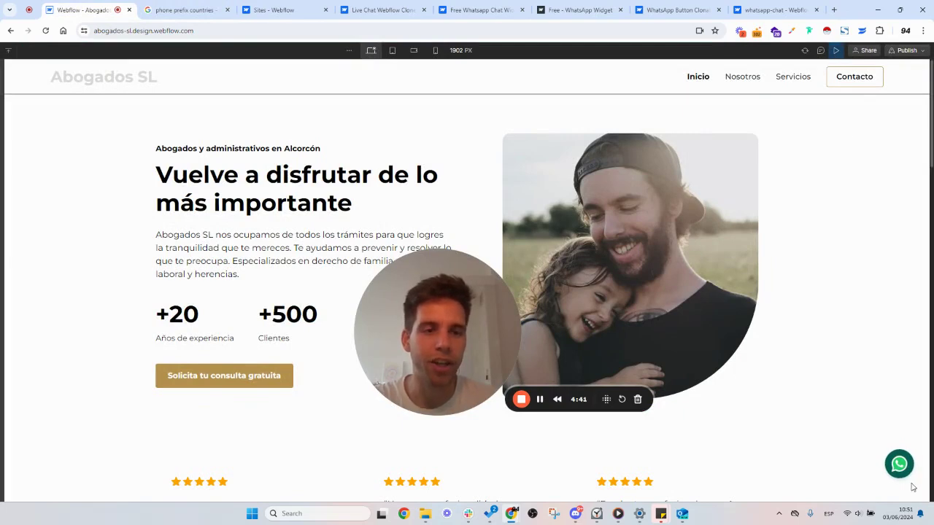
left_click(899, 464)
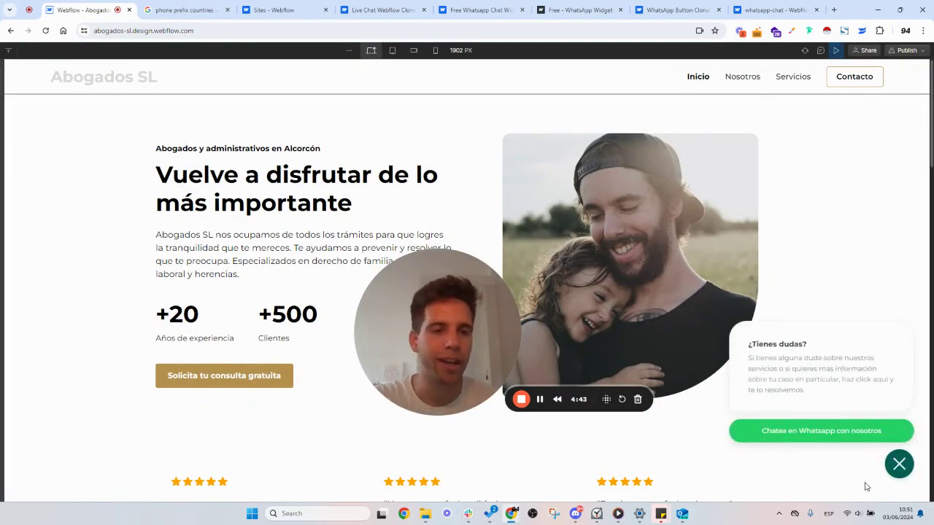
left_click(895, 472)
left_click(897, 471)
left_click(899, 469)
left_click(899, 468)
left_click(899, 468)
left_click(836, 51)
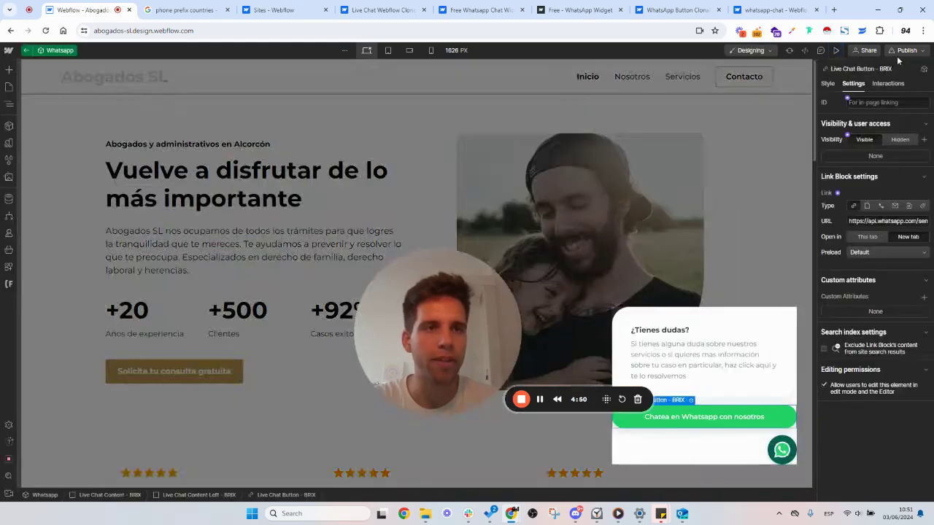
- Publish the site to the abogados-sl.webflow.io staging domain and open the staging page in its own tab
left_click(905, 51)
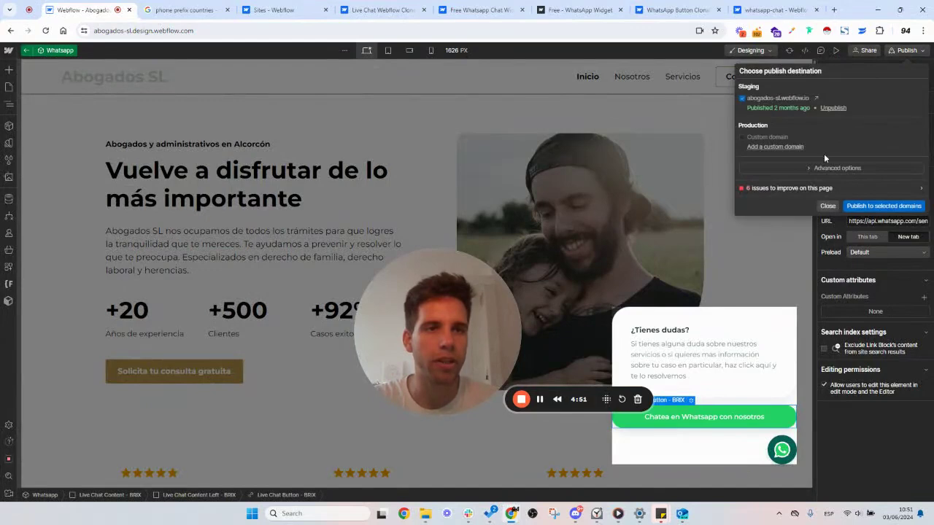
left_click(815, 100)
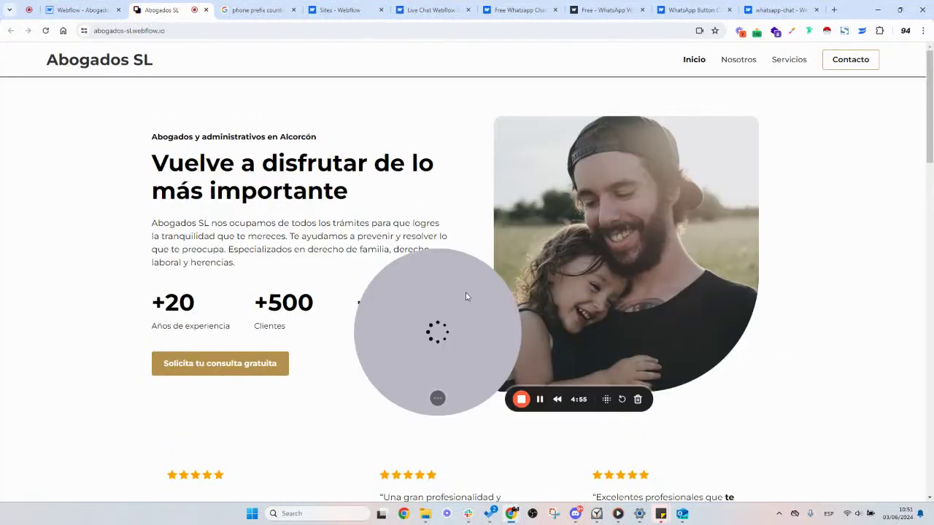
left_click_drag(468, 296, 315, 307)
left_click(95, 6)
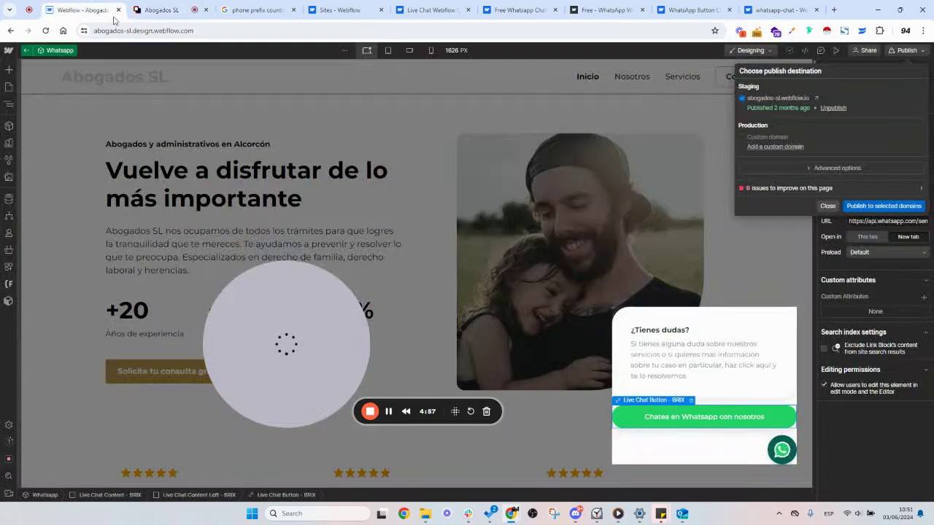
left_click(879, 206)
left_click(161, 9)
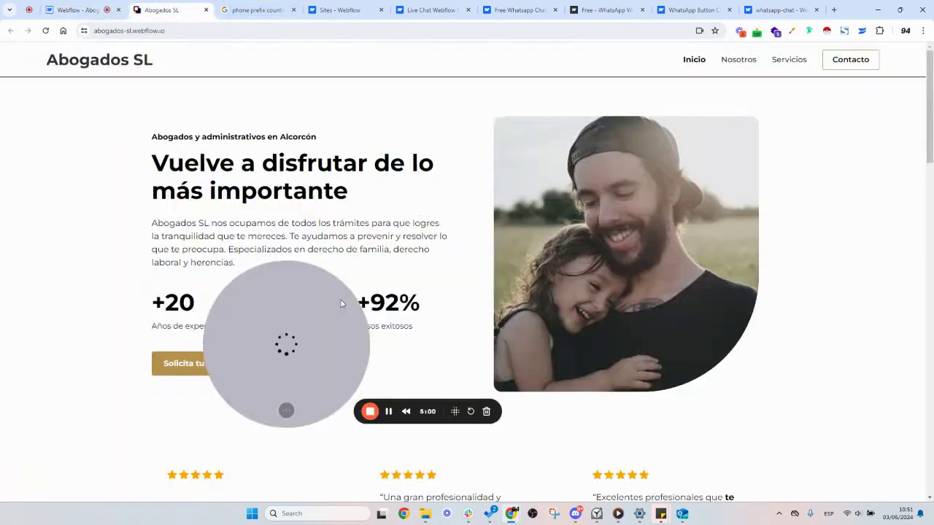
left_click(80, 7)
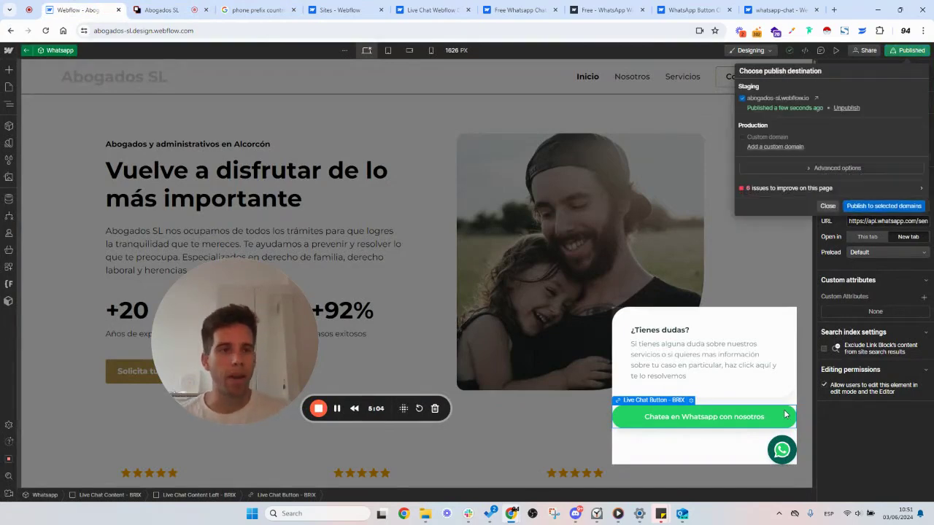
left_click(827, 206)
- Reload the published page and test the chat button's WhatsApp link, declining to open the WhatsApp application and closing the linked tab
left_click(162, 9)
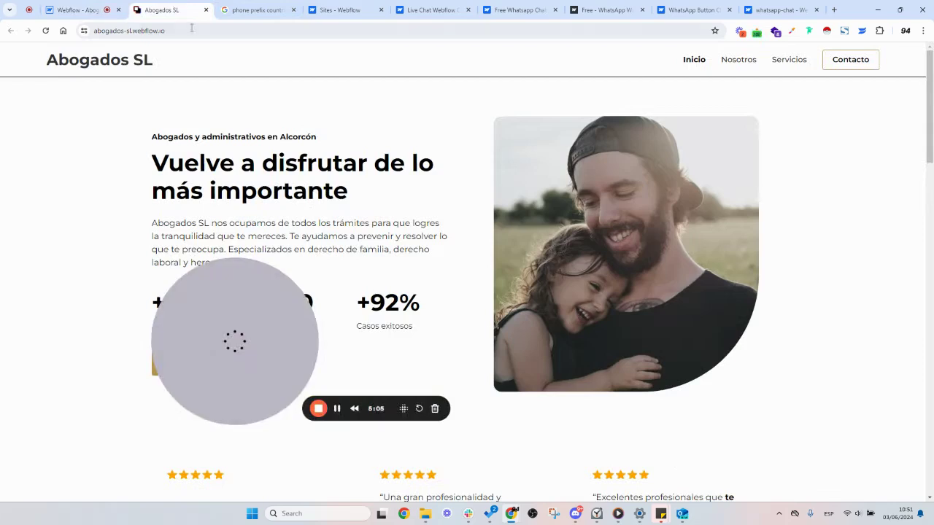
left_click(46, 31)
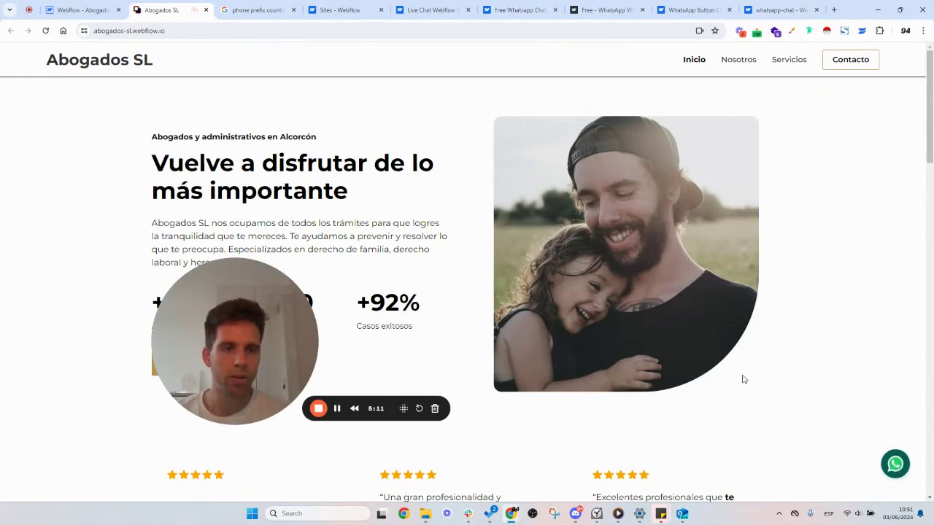
left_click(900, 465)
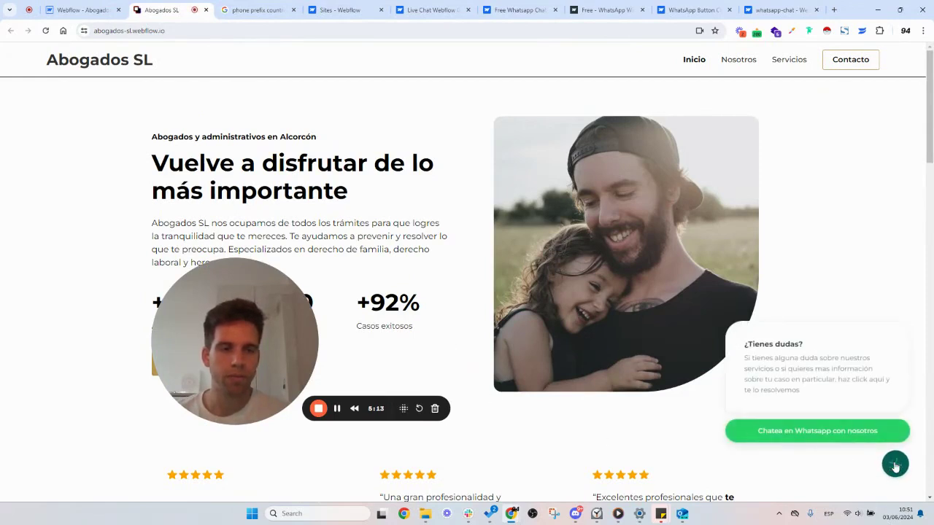
left_click(859, 432)
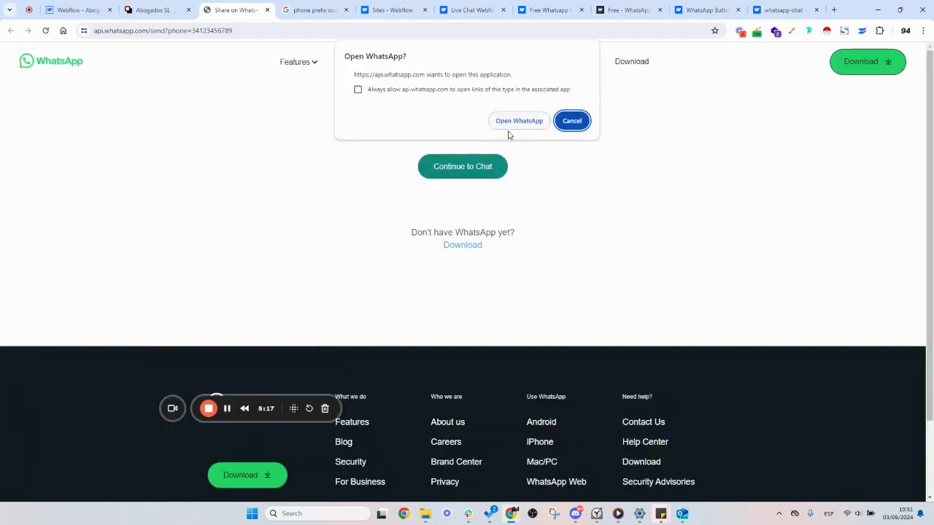
left_click(572, 122)
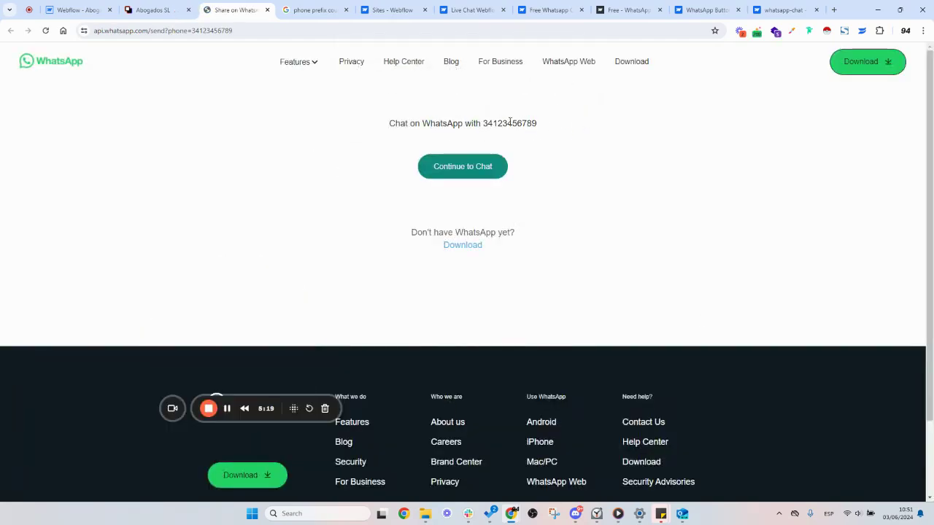
left_click(267, 10)
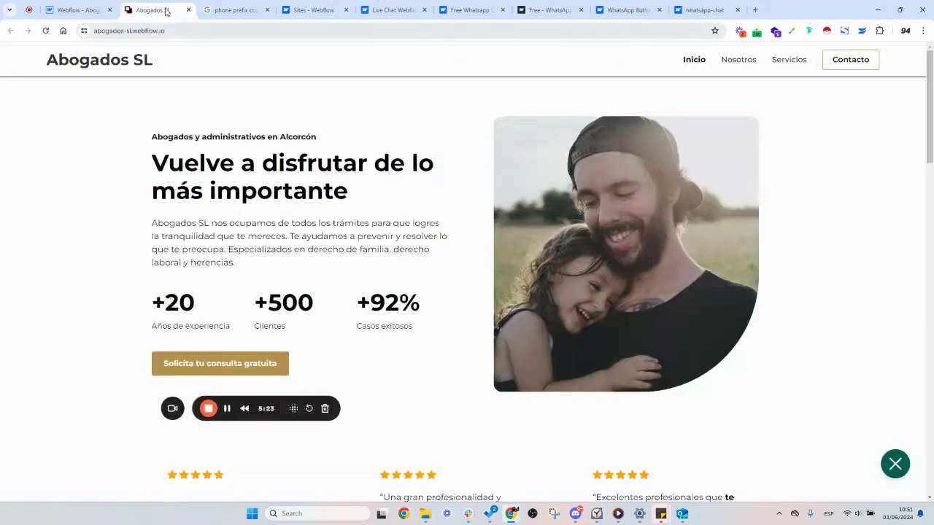
- Return to the Whatsapp component in the designer, locate the Live Chat Button in its element structure and inspect its link URL
left_click(105, 3)
left_click(767, 450)
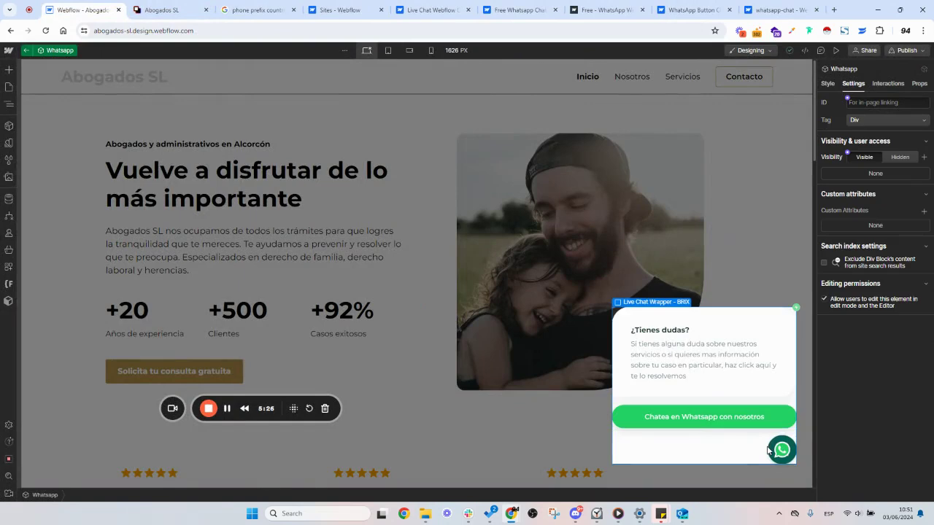
left_click(618, 425)
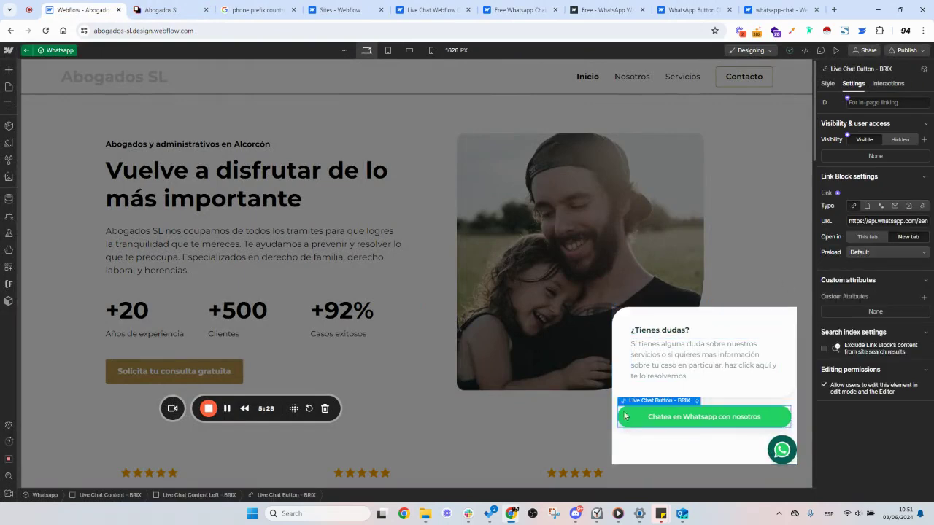
left_click(775, 450)
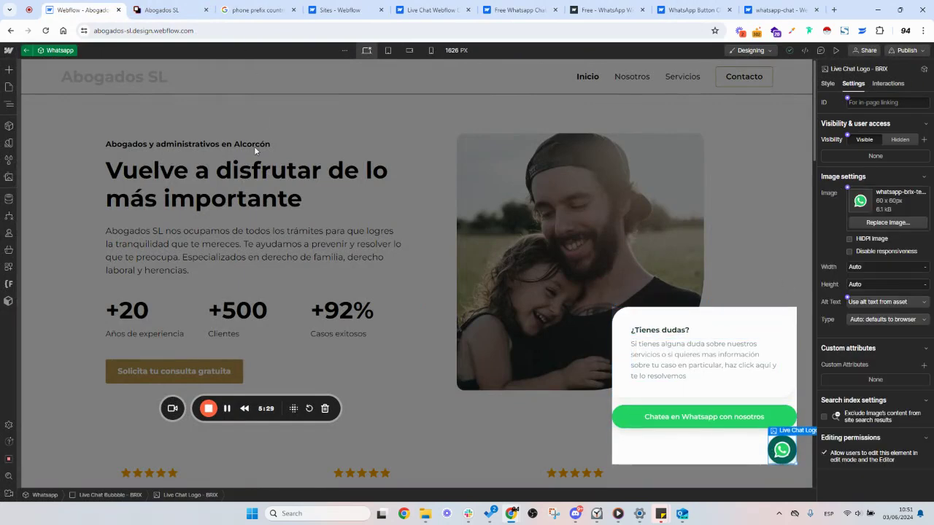
left_click(7, 106)
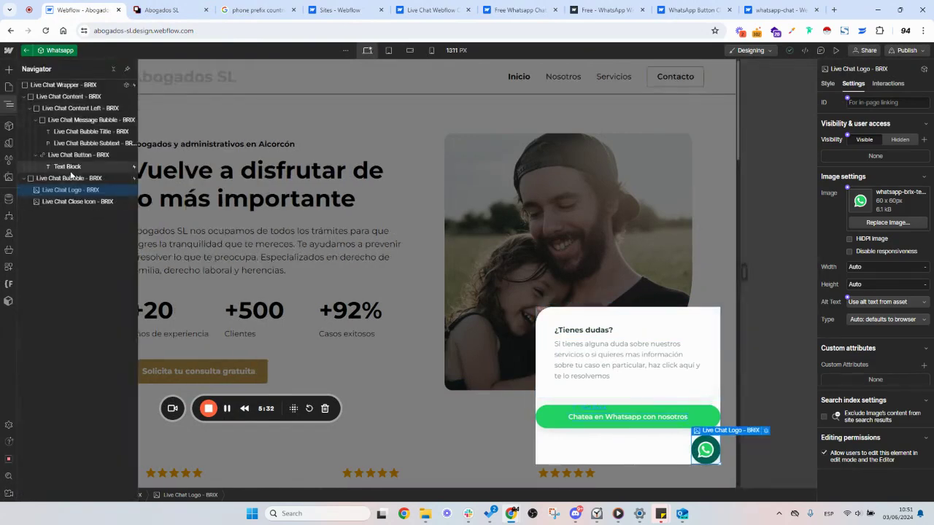
left_click(73, 156)
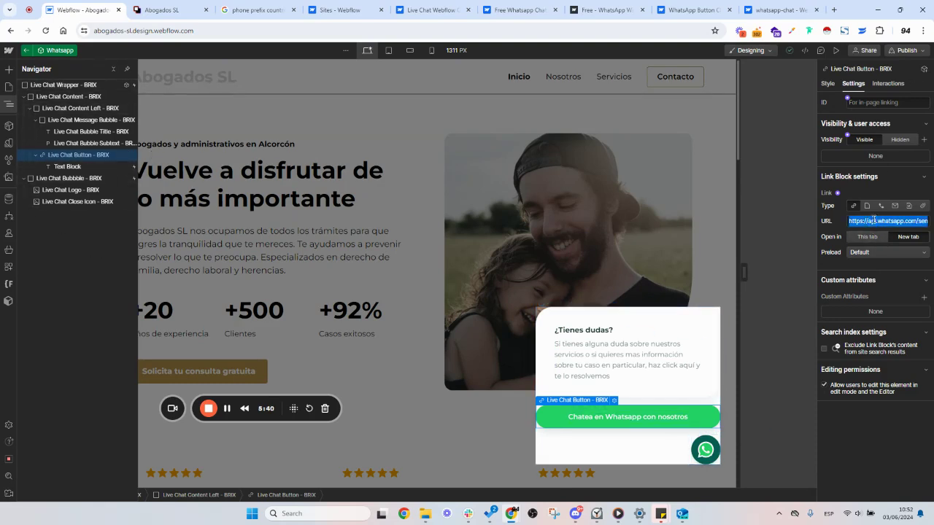
- Leave the Whatsapp component and open the Abogados SL site settings
left_click(231, 183)
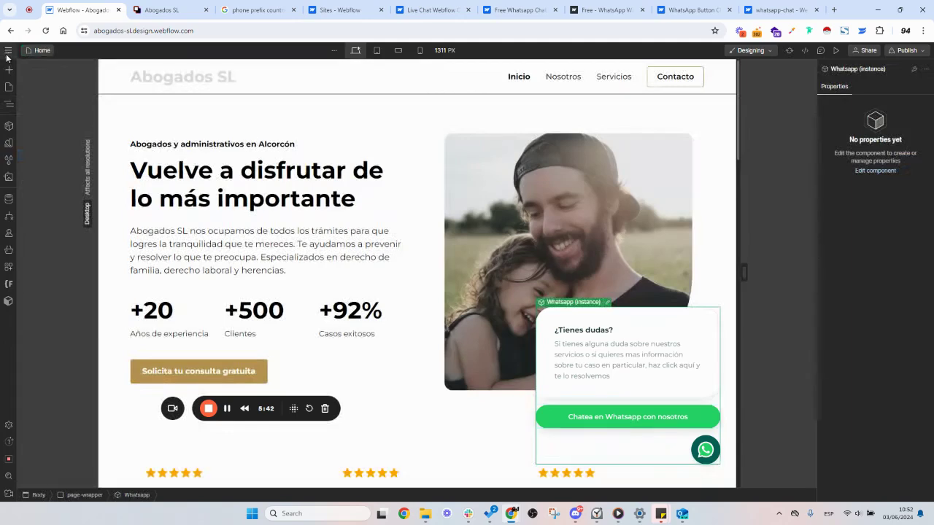
left_click(9, 51)
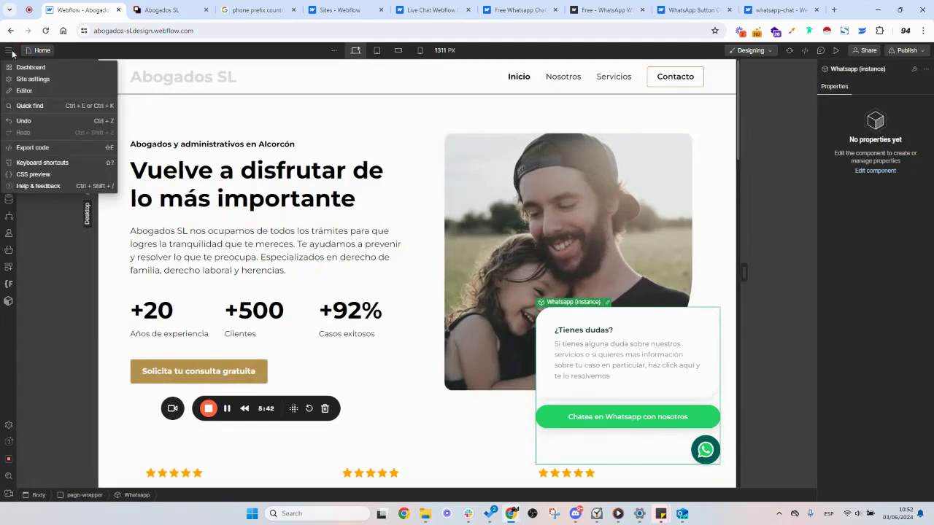
left_click(51, 77)
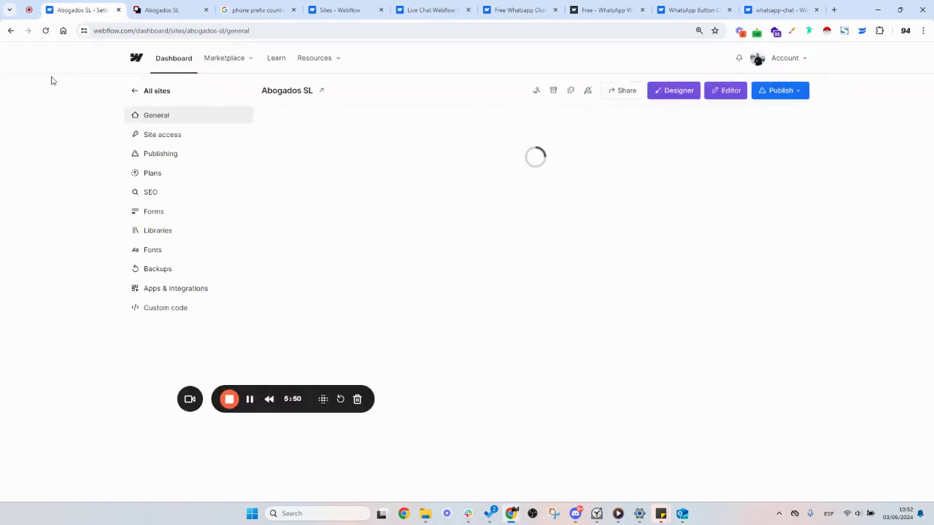
- Load nuevecuatro.com in the tab that holds the published Abogados SL page
left_click(157, 10)
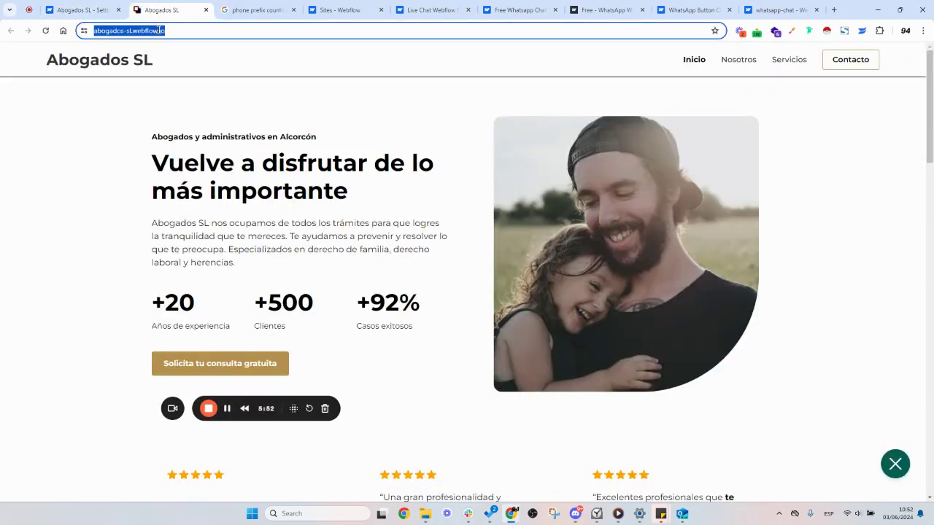
type("nue")
key("Return")
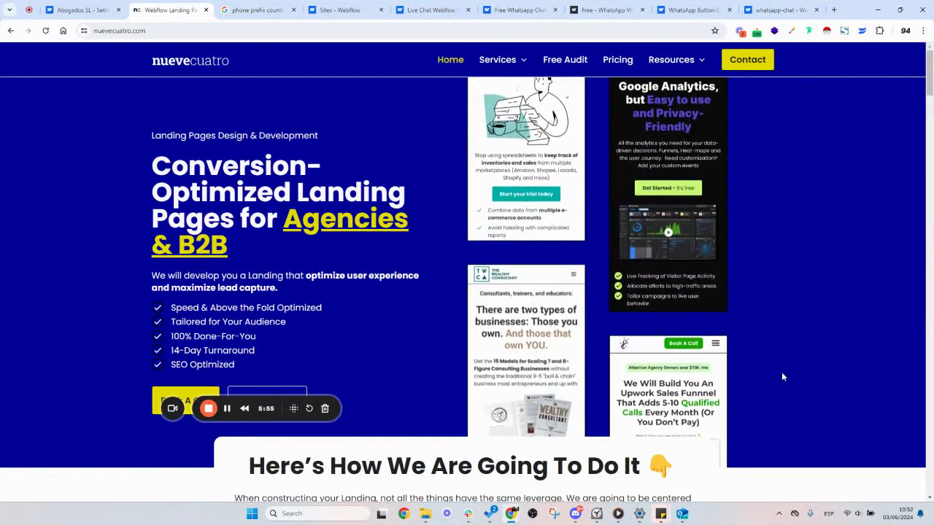
left_click(172, 408)
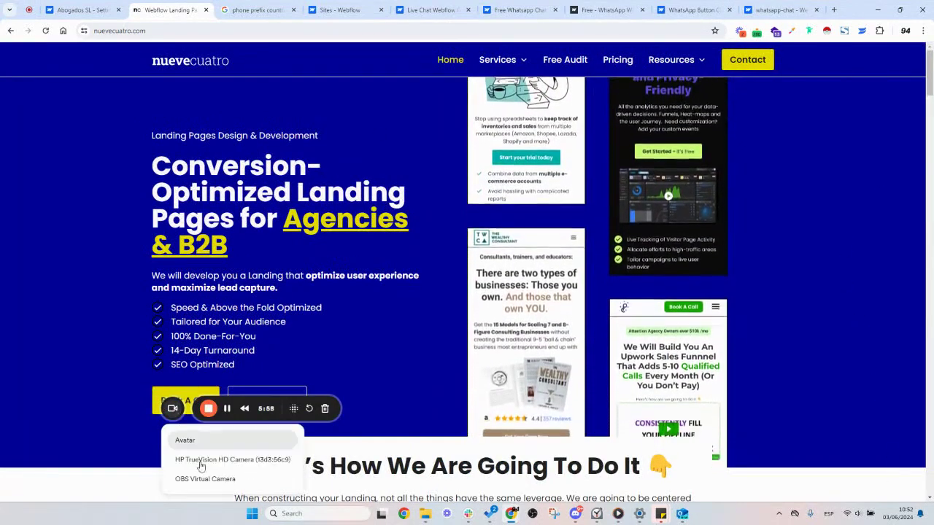
left_click(210, 465)
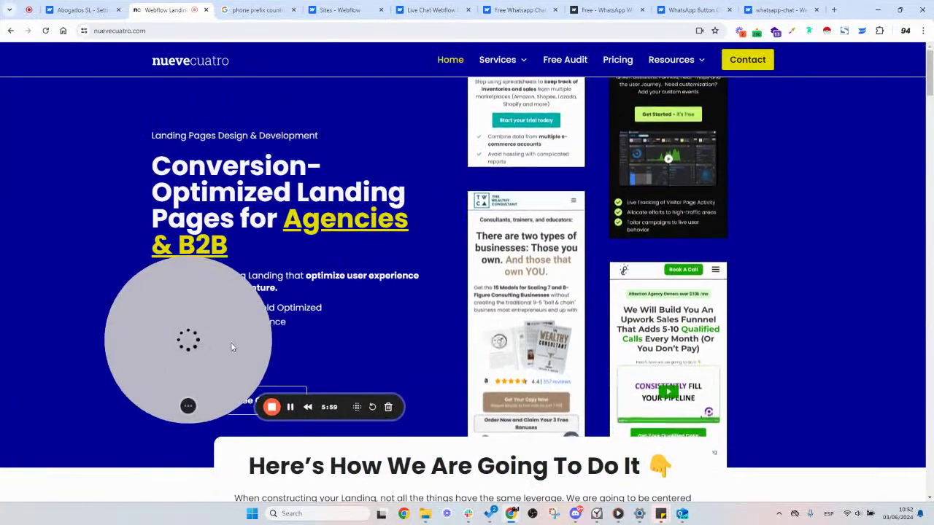
scroll(863, 443, "down", 3)
scroll(781, 417, "up", 3)
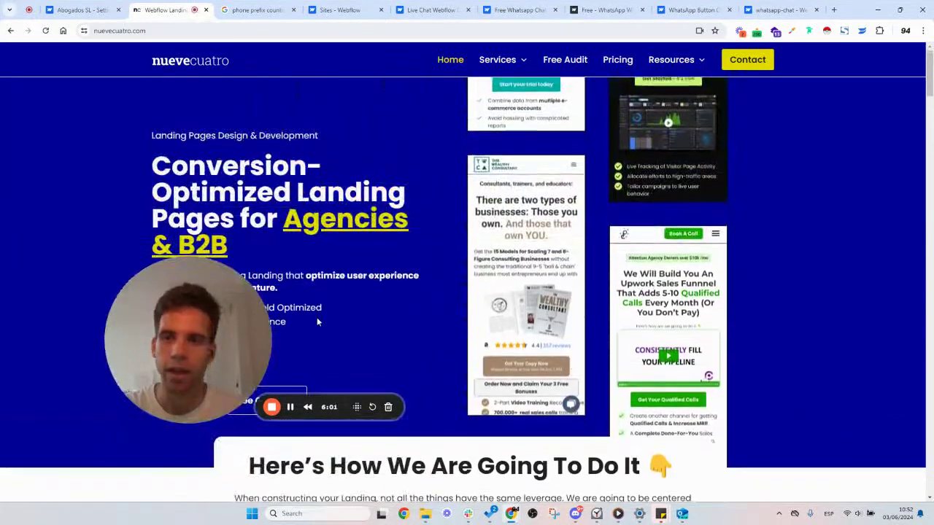
- Leave the Abogados SL settings for the list of all sites and inspect nuevecuatro.com's live chat technology with Wappalyzer
scroll(209, 343, "down", 5)
left_click(80, 10)
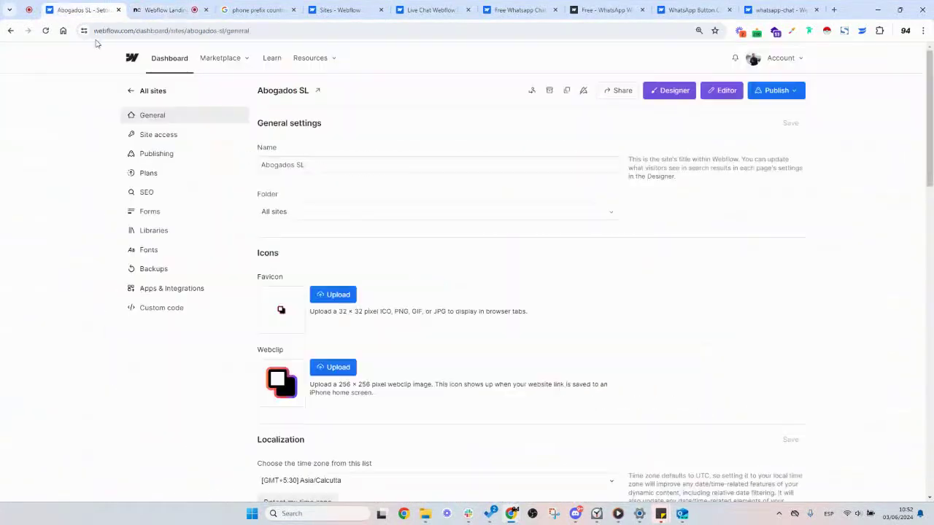
left_click(162, 98)
left_click(157, 9)
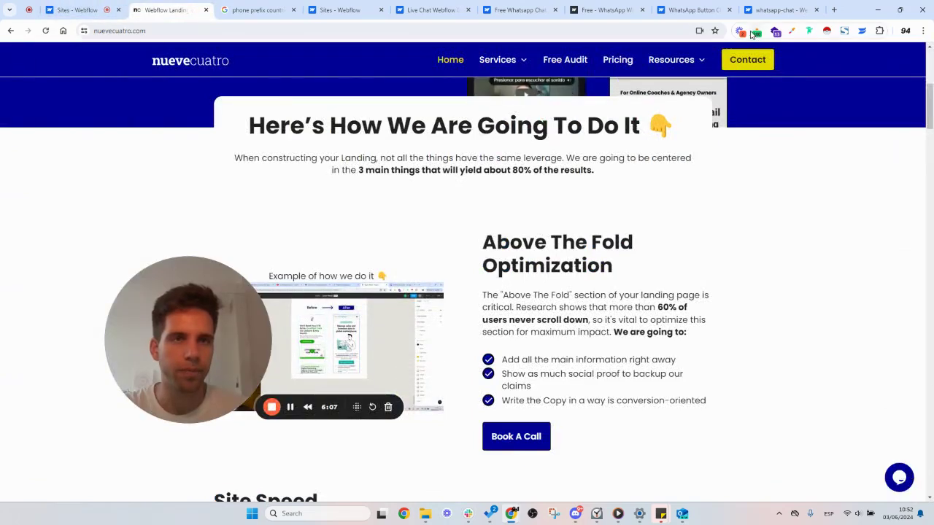
left_click(776, 32)
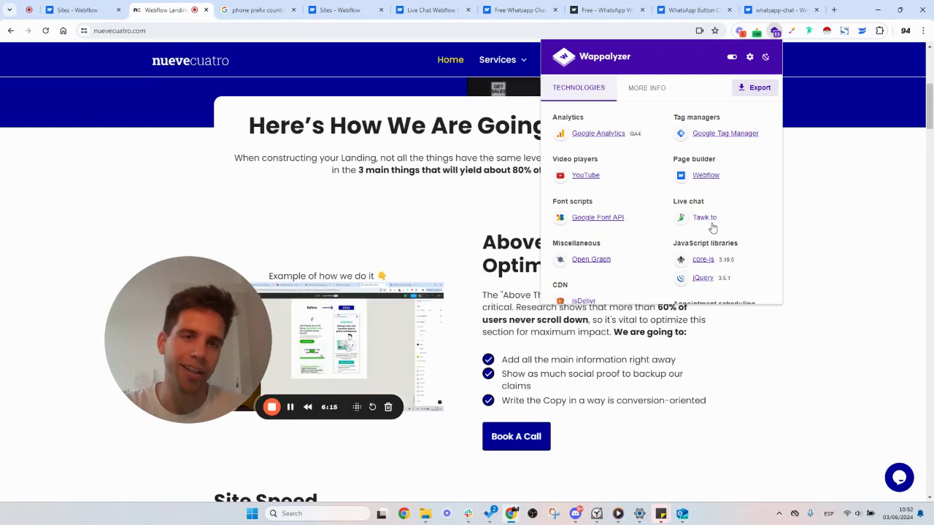
- Open the nuevecuatro site's settings from the workspace's list of sites
left_click(82, 6)
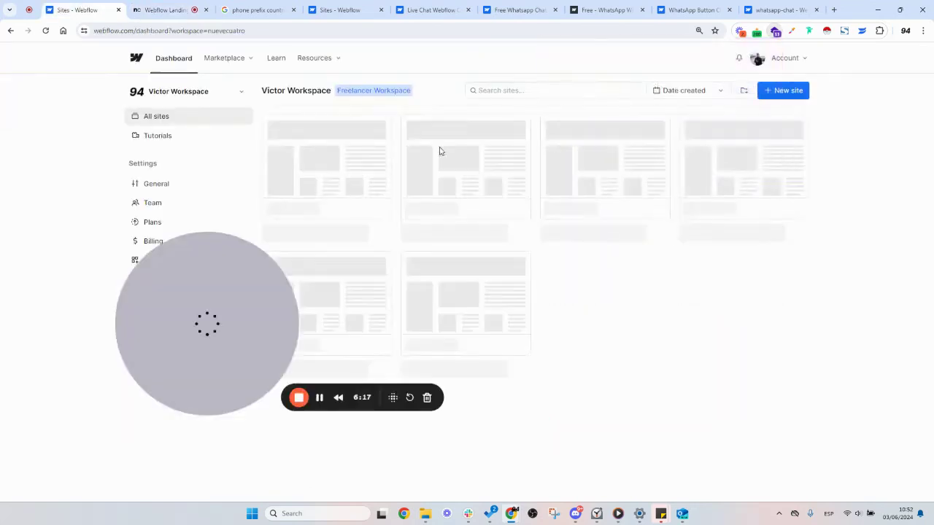
mouse_move(776, 171)
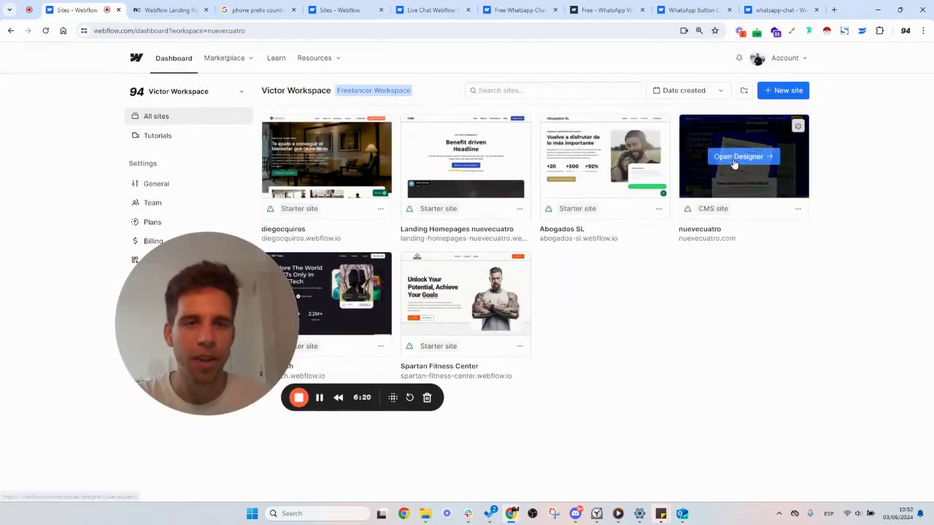
left_click(798, 127)
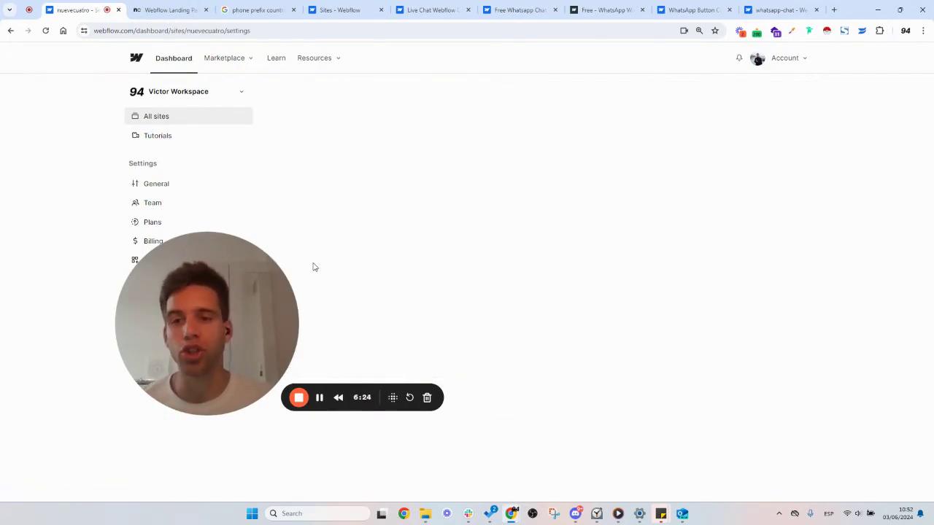
- Open the live chat widget on nuevecuatro.com, try its contact form fields without submitting, and close the widget
left_click(195, 5)
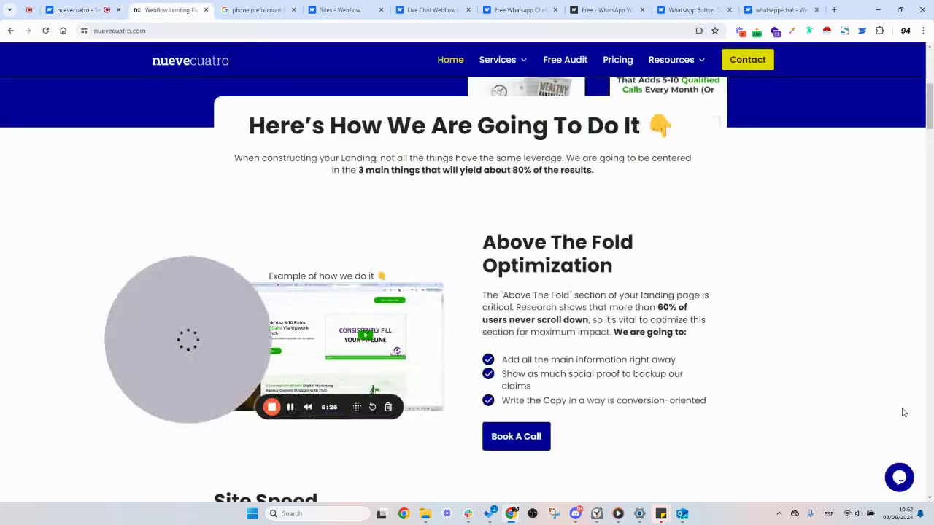
left_click(900, 476)
left_click(799, 275)
left_click(811, 338)
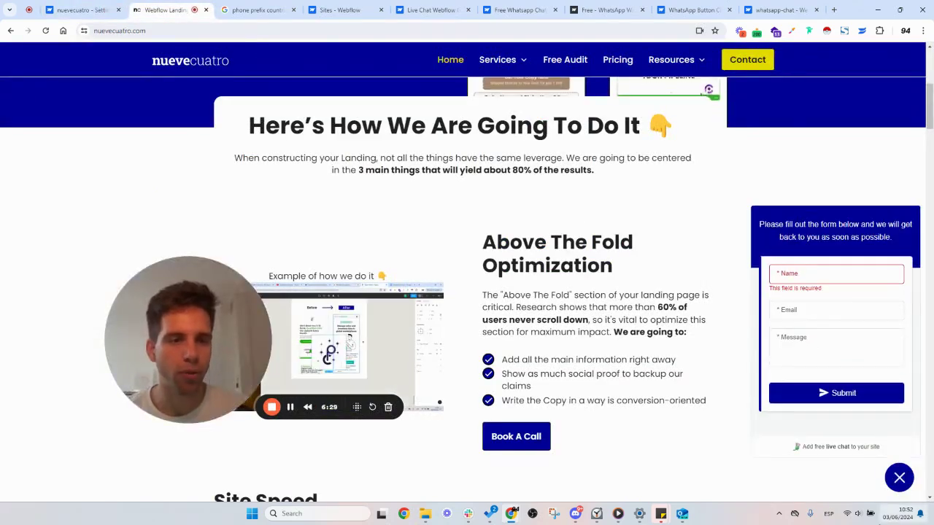
left_click(899, 477)
- Open the nuevecuatro site's custom code settings and examine the head and footer code sections
left_click(88, 9)
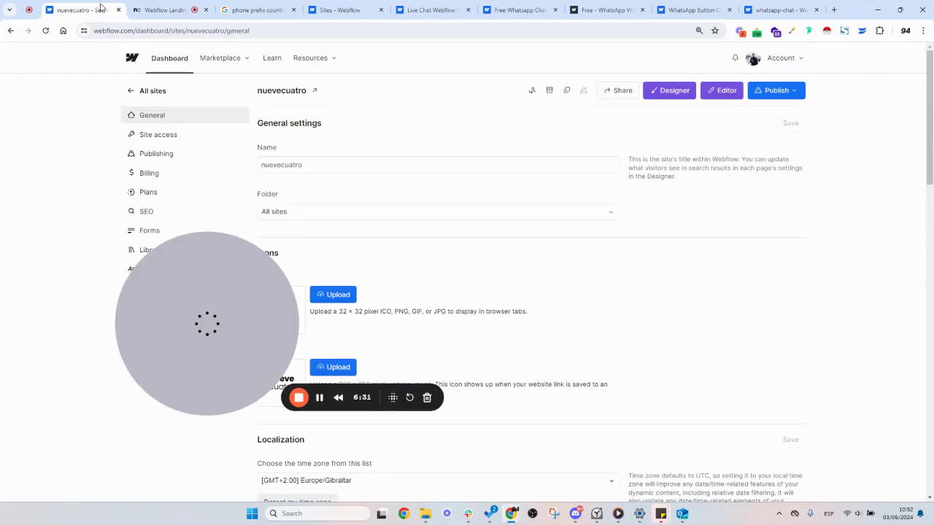
left_click(186, 332)
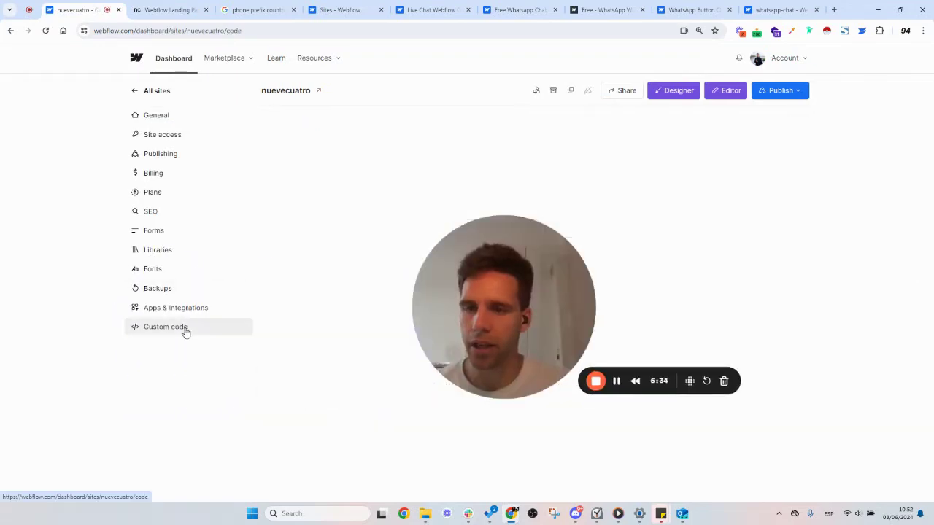
left_click_drag(533, 307, 217, 146)
scroll(594, 392, "down", 2)
scroll(373, 384, "down", 2)
scroll(372, 315, "down", 1)
scroll(372, 314, "up", 4)
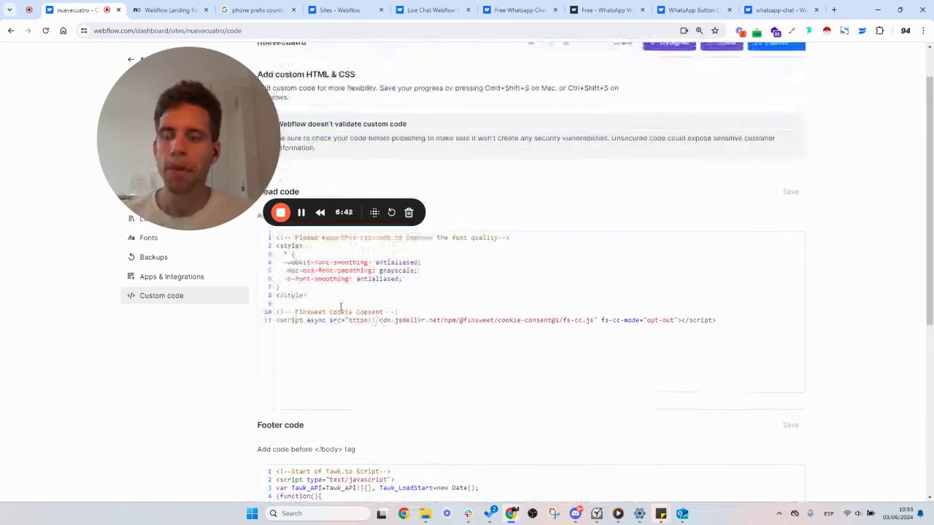
left_click_drag(245, 176, 209, 286)
scroll(296, 205, "down", 1)
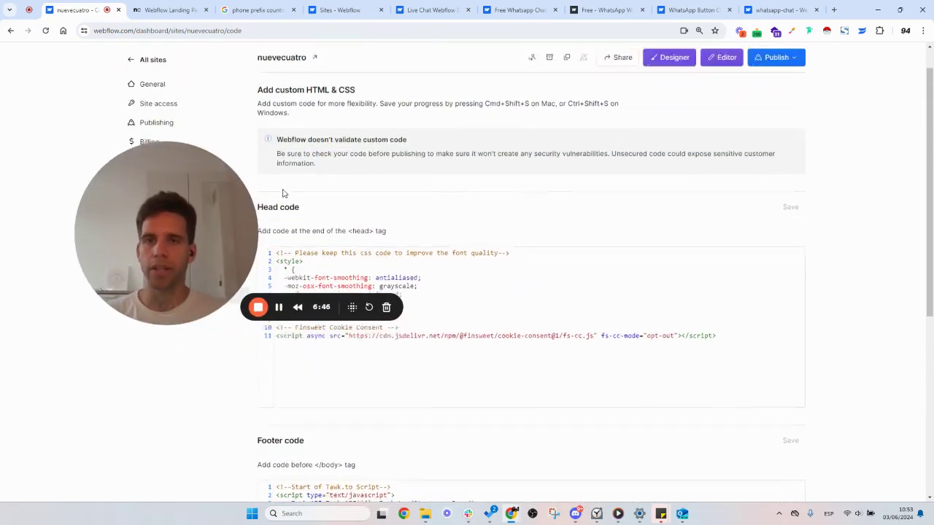
scroll(295, 205, "up", 2)
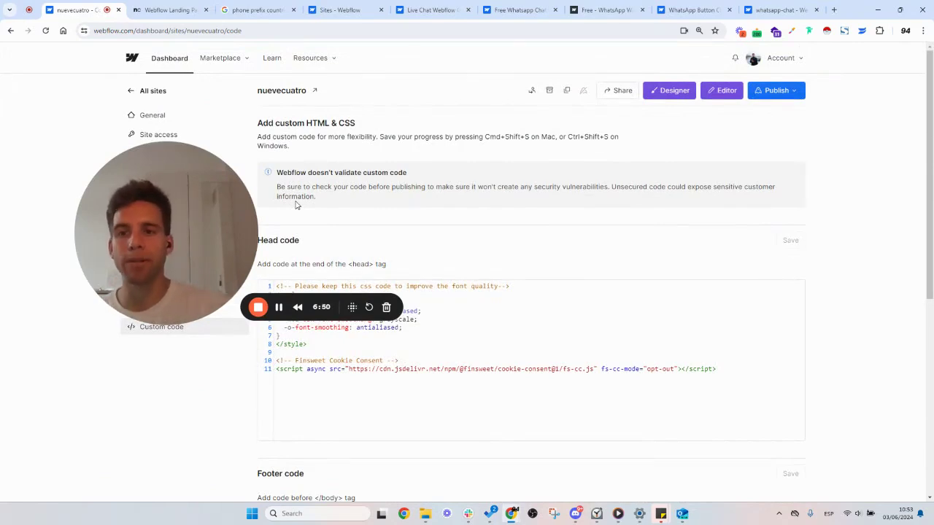
scroll(360, 285, "down", 3)
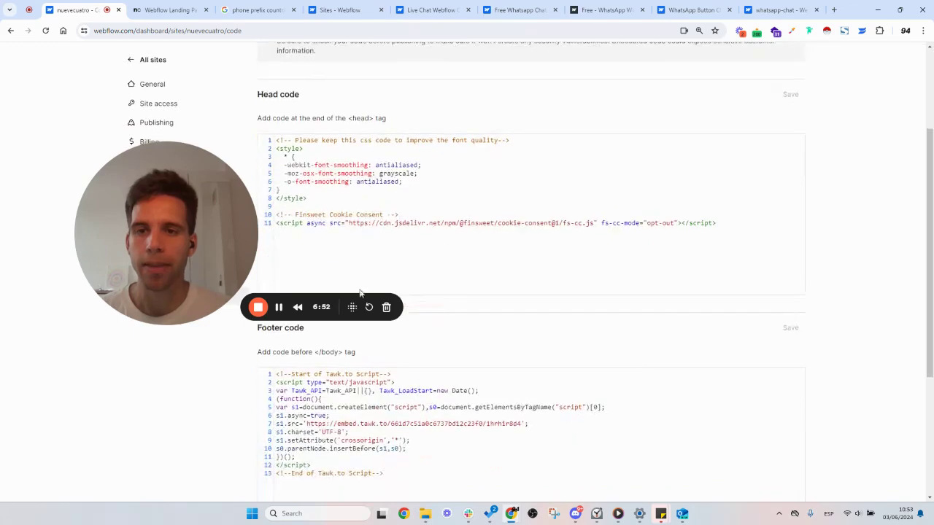
scroll(315, 382, "up", 1)
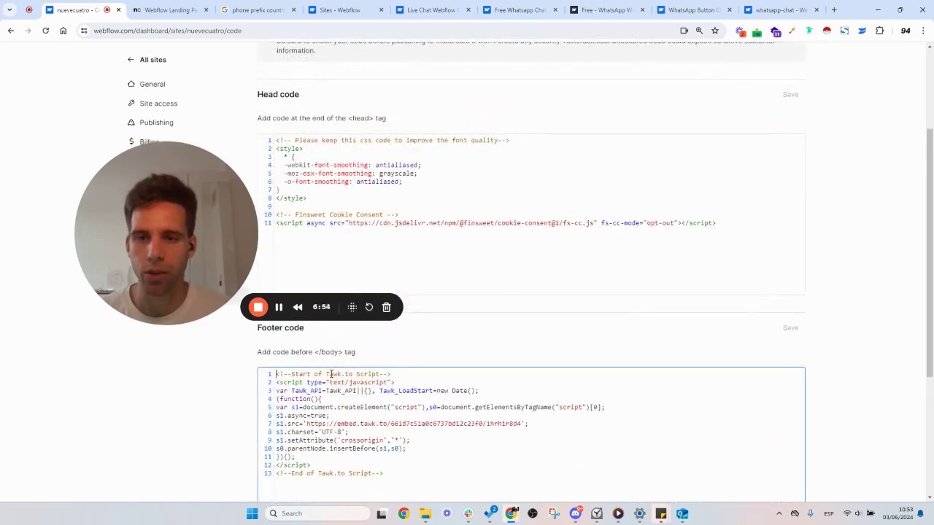
scroll(329, 373, "down", 1)
- Highlight the entire Tawk.to script in the footer code and review the area around it, leaving the code unedited
left_click_drag(203, 221, 232, 139)
left_click(283, 293)
key("ctrl+a")
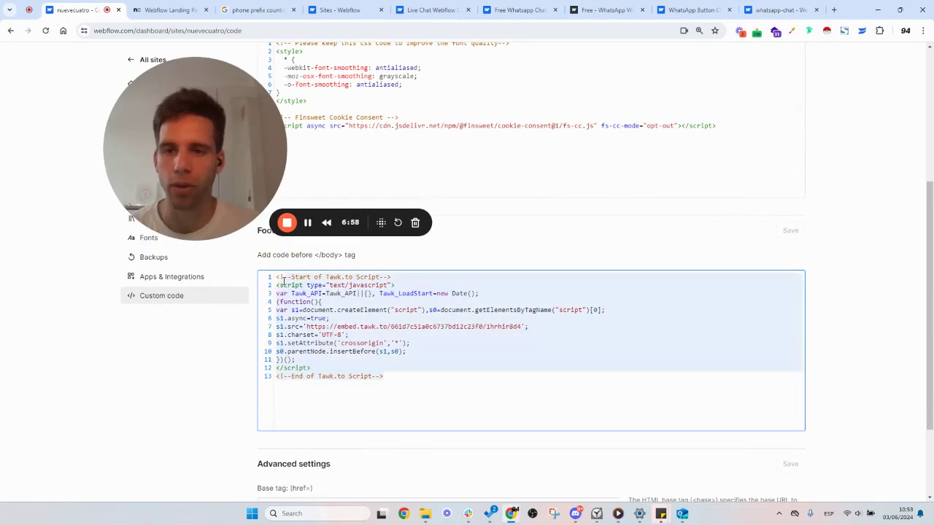
scroll(388, 378, "up", 1)
left_click_drag(305, 327, 272, 340)
scroll(285, 333, "down", 2)
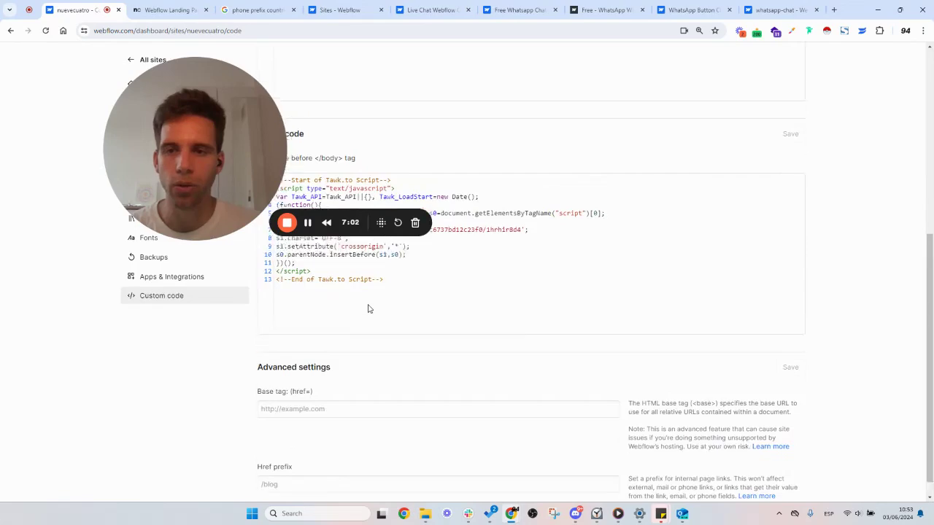
- Open the nuevecuatro site in the Designer and open the Home page's settings
scroll(369, 306, "up", 5)
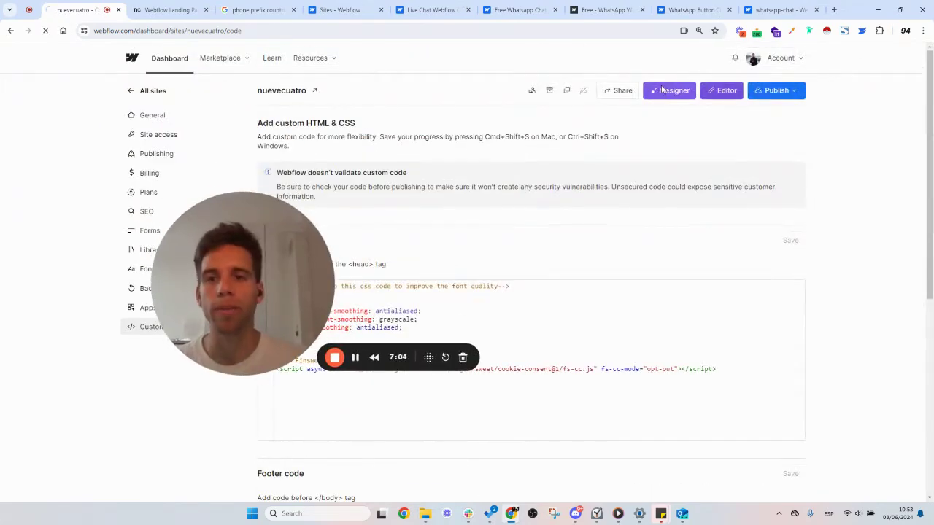
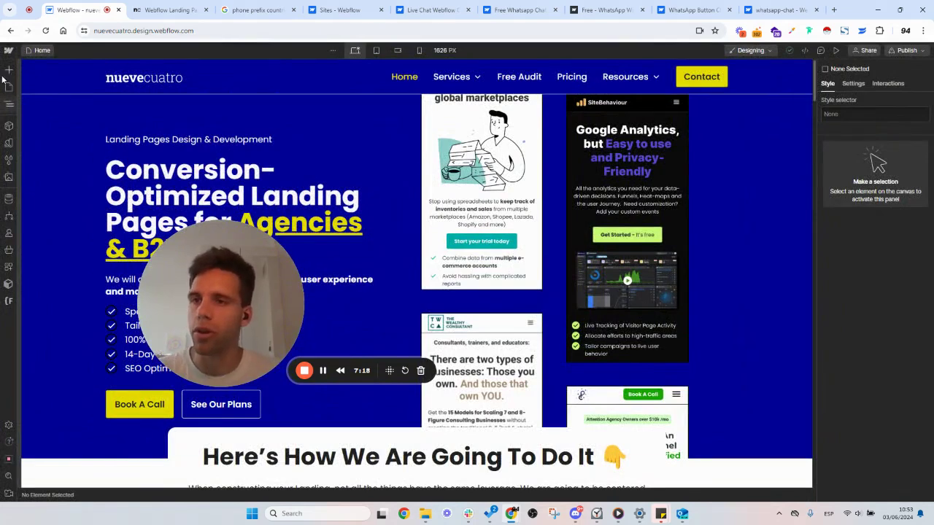
key("p")
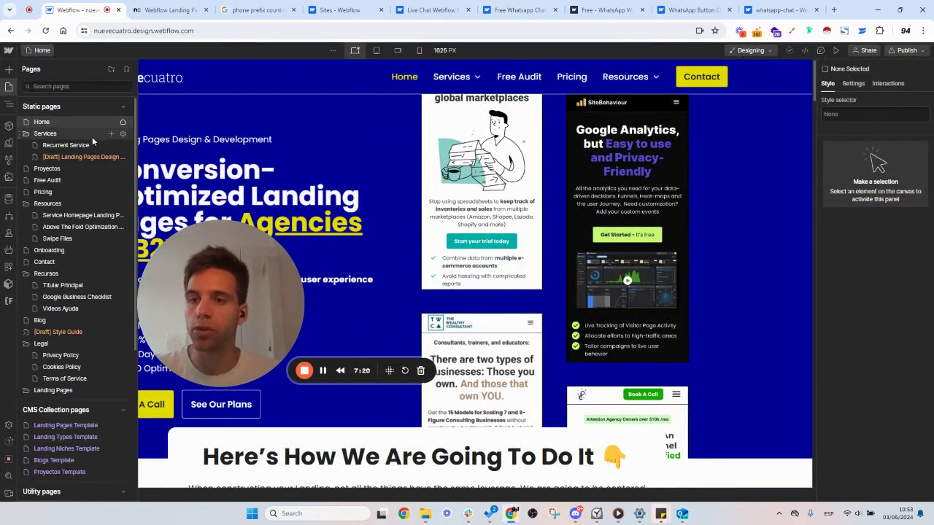
left_click(123, 122)
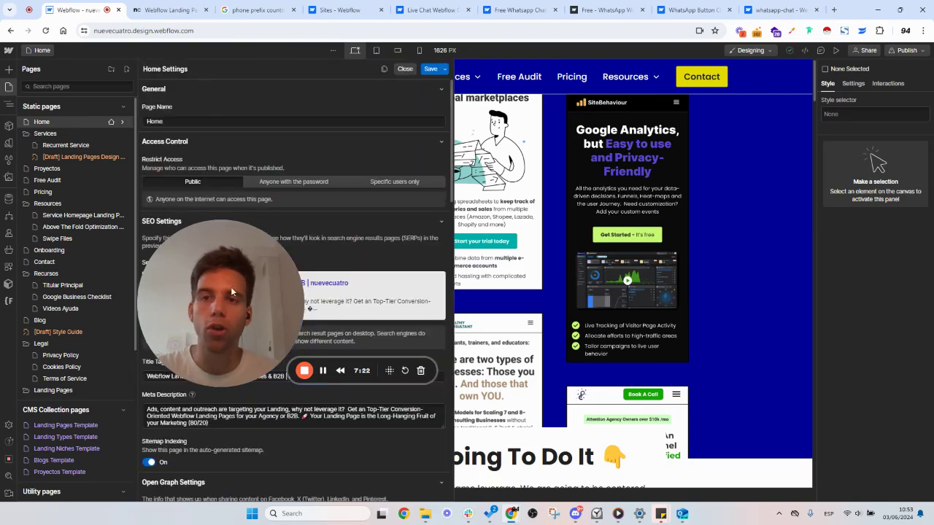
left_click_drag(235, 304, 691, 249)
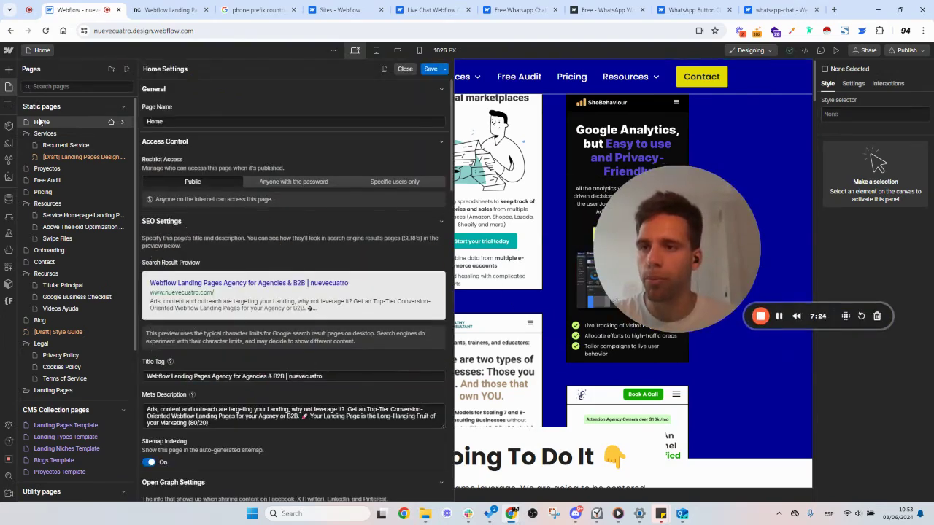
left_click(405, 68)
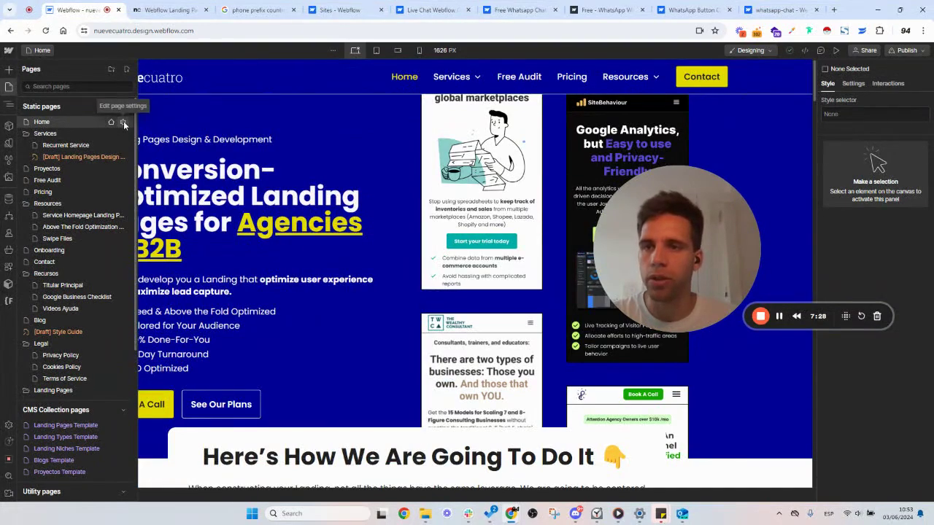
left_click(122, 122)
- Examine the Home page's custom code fields inside the head tag and before the closing body tag
scroll(281, 167, "down", 15)
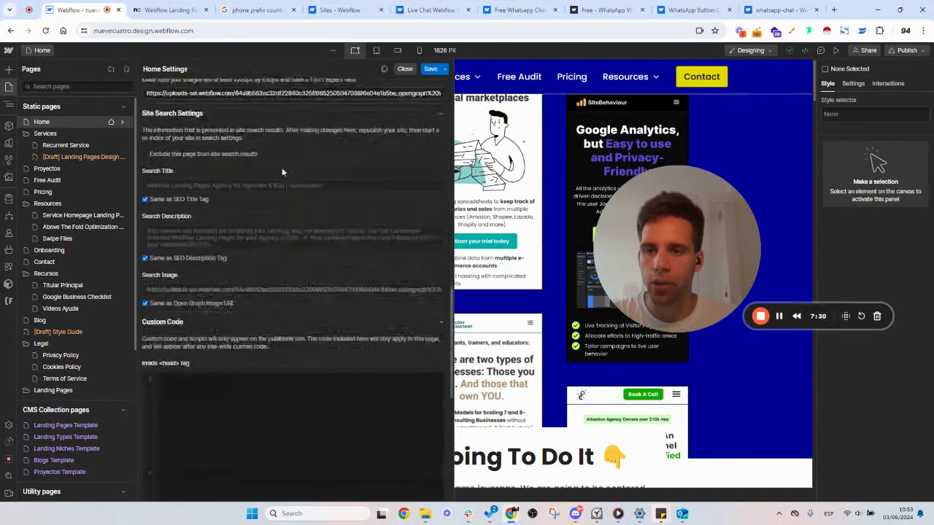
scroll(217, 283, "up", 5)
scroll(199, 314, "down", 4)
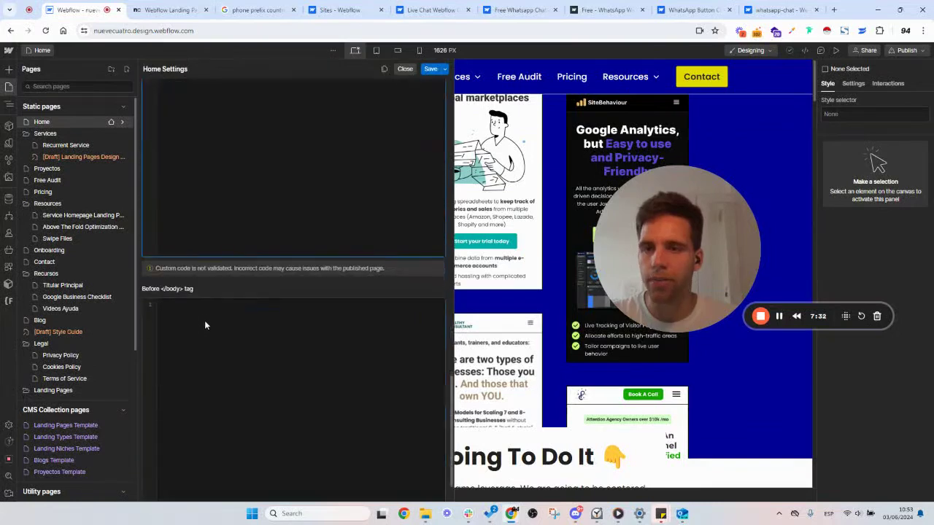
left_click(224, 320)
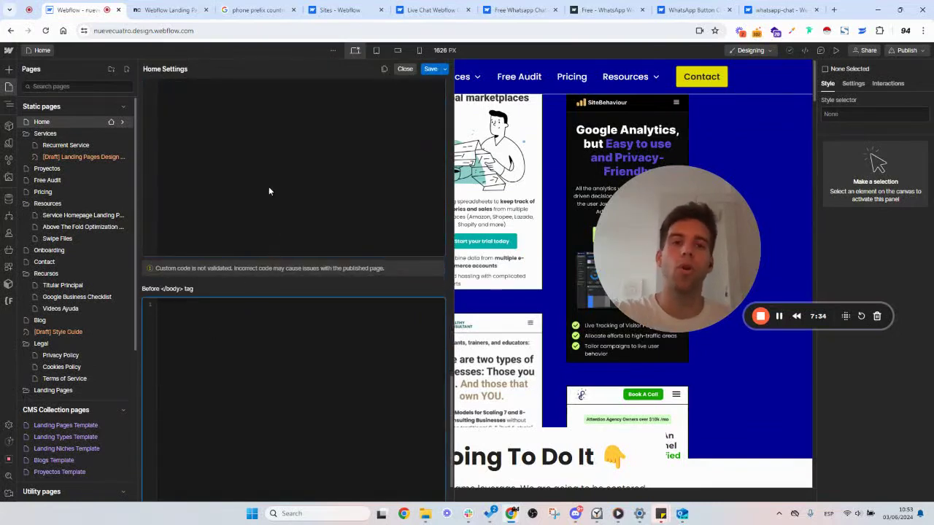
scroll(264, 186, "up", 3)
scroll(234, 358, "down", 3)
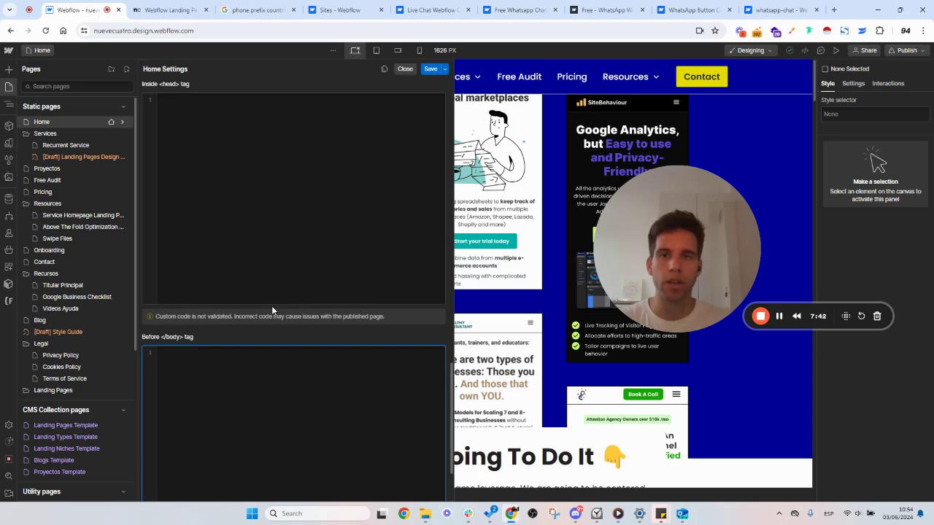
- Check the chat button on the published nuevecuatro.com page and look through the site's page list in the Designer
left_click(162, 4)
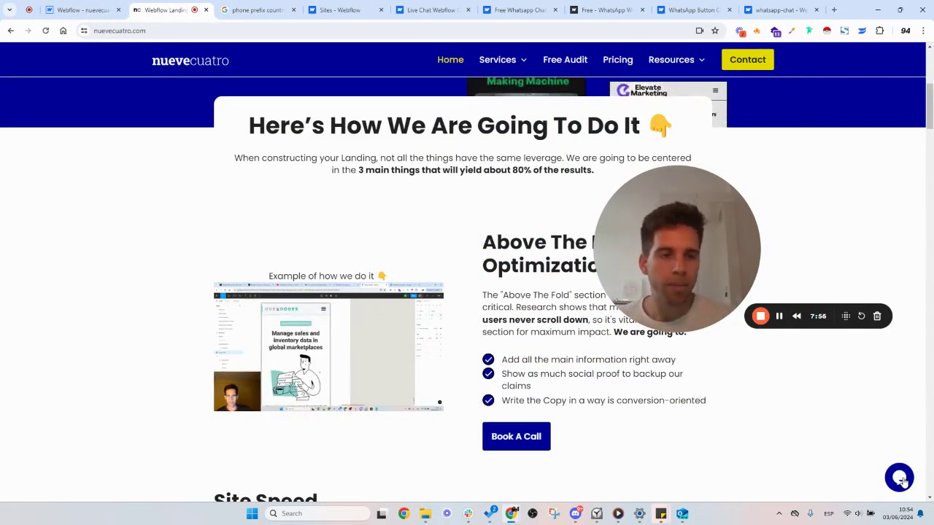
left_click(72, 10)
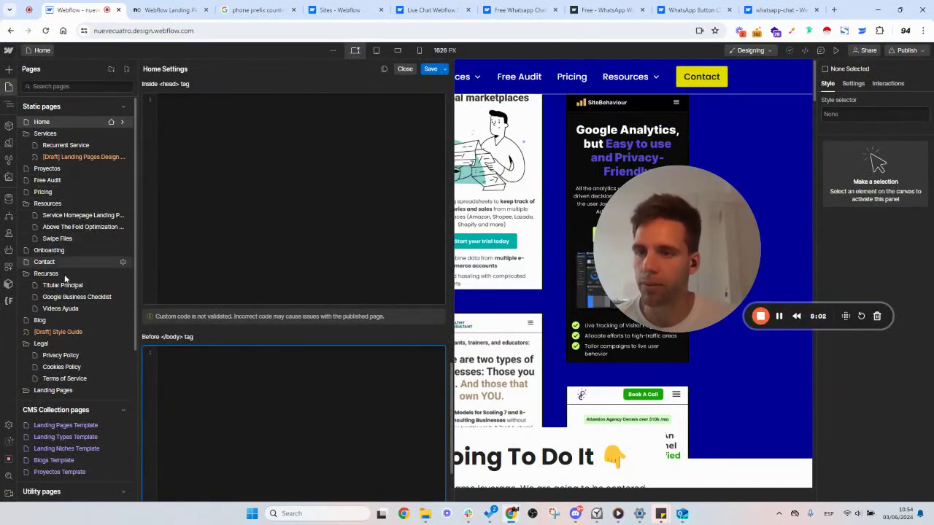
scroll(66, 276, "down", 1)
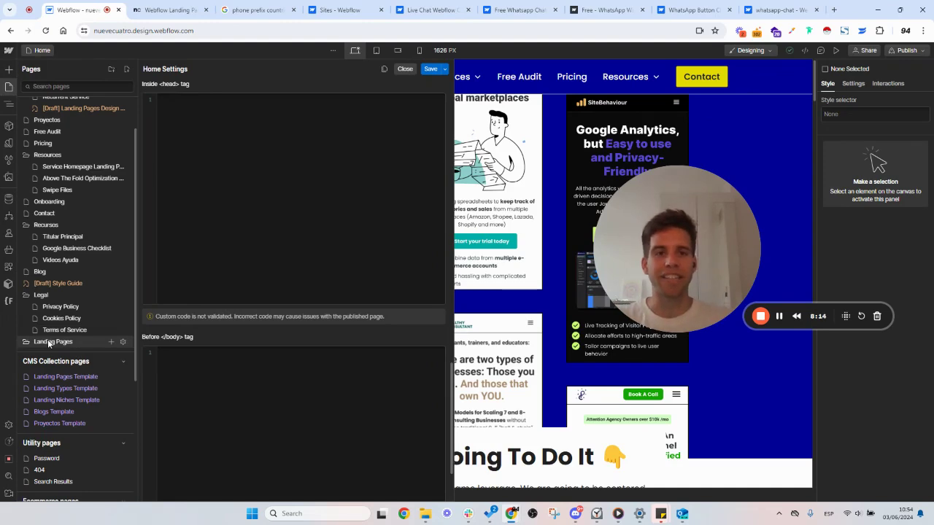
scroll(43, 344, "up", 2)
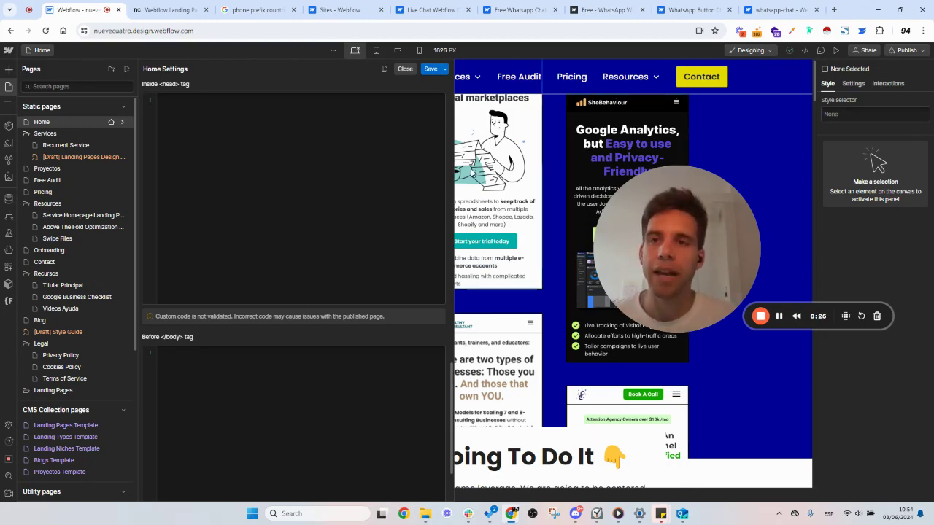
- Clone the Live Chat Webflow Cloneable Template by BRIX Templates into the workspace as a new site, keeping the suggested name and access
key("ctrl+Tab")
key("ctrl+Tab")
key("ctrl+Tab")
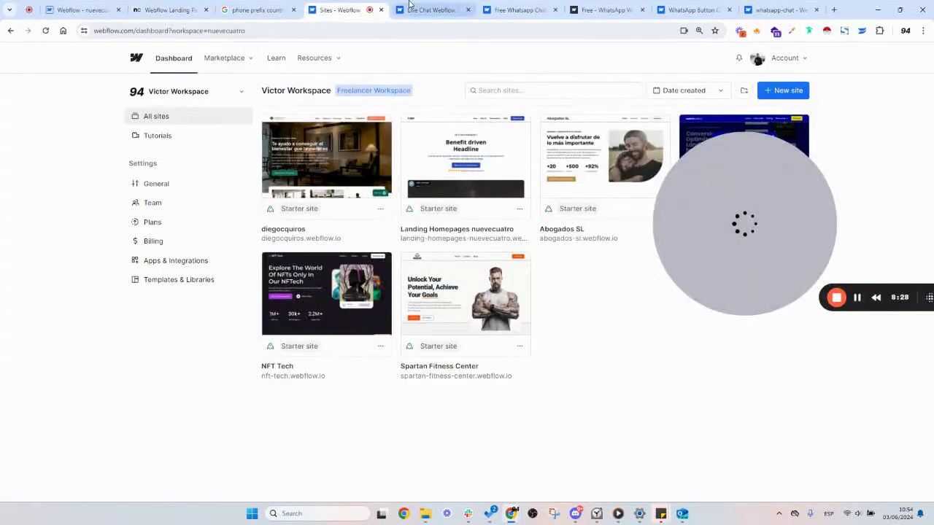
left_click(409, 9)
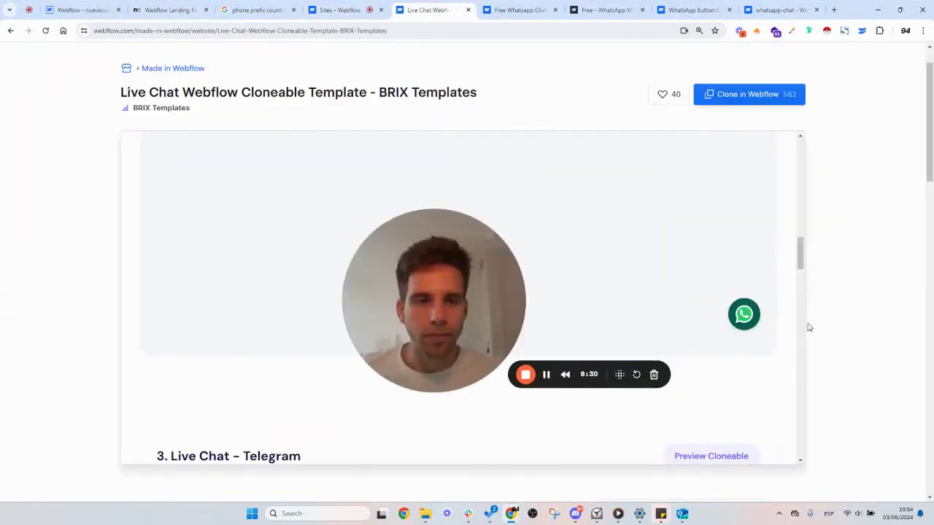
scroll(746, 354, "up", 3)
left_click(744, 94)
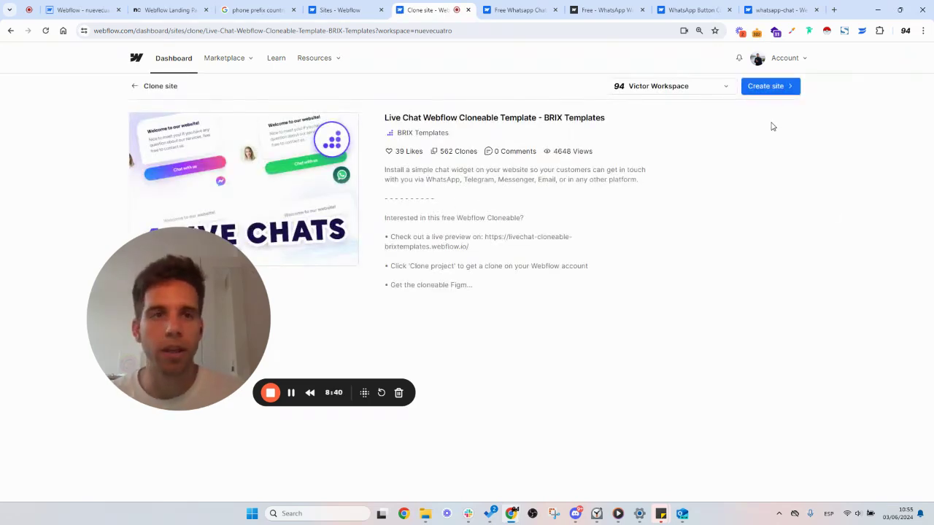
left_click(770, 93)
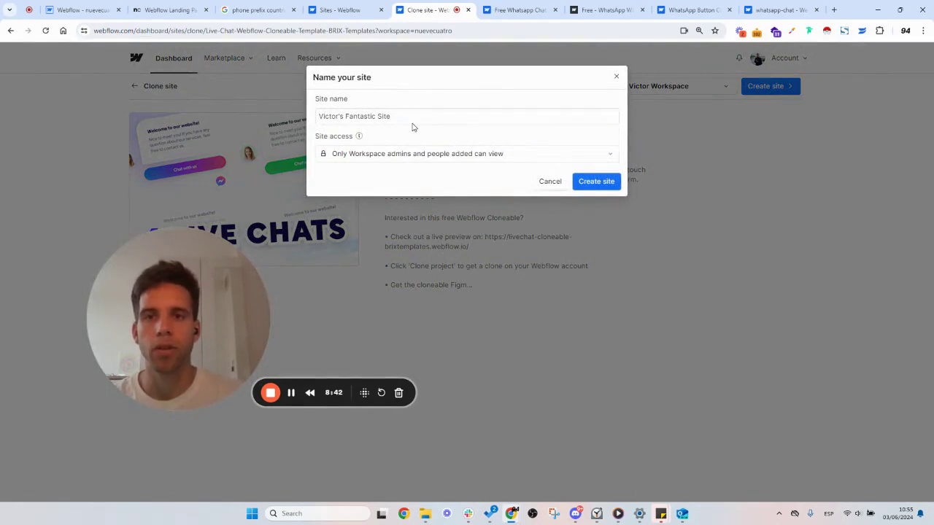
left_click(606, 182)
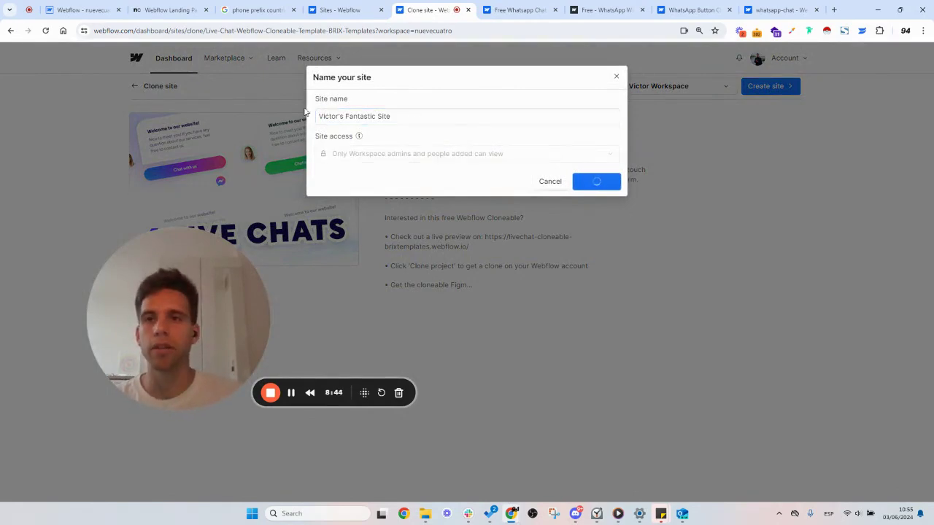
- Return to the nuevecuatro Designer, close the Home page's settings and show the page's element tree
left_click(80, 9)
key("Escape")
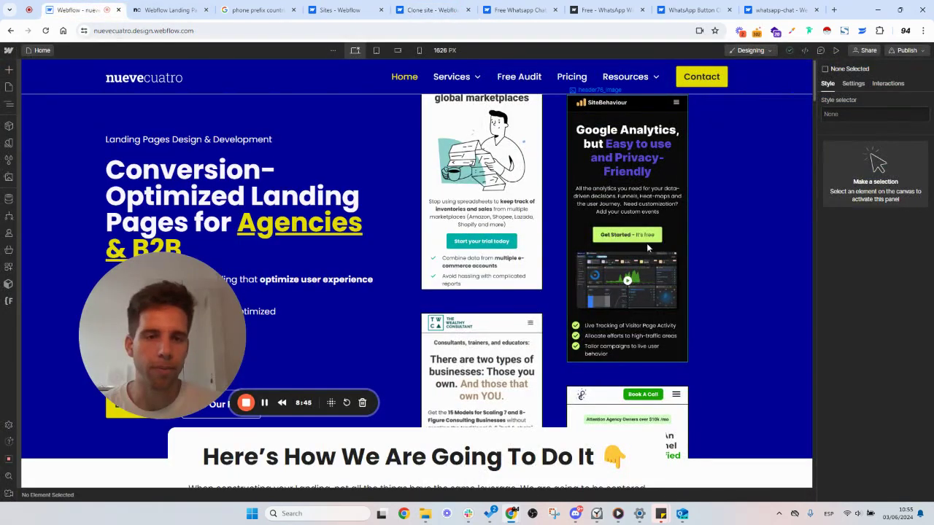
left_click(576, 237)
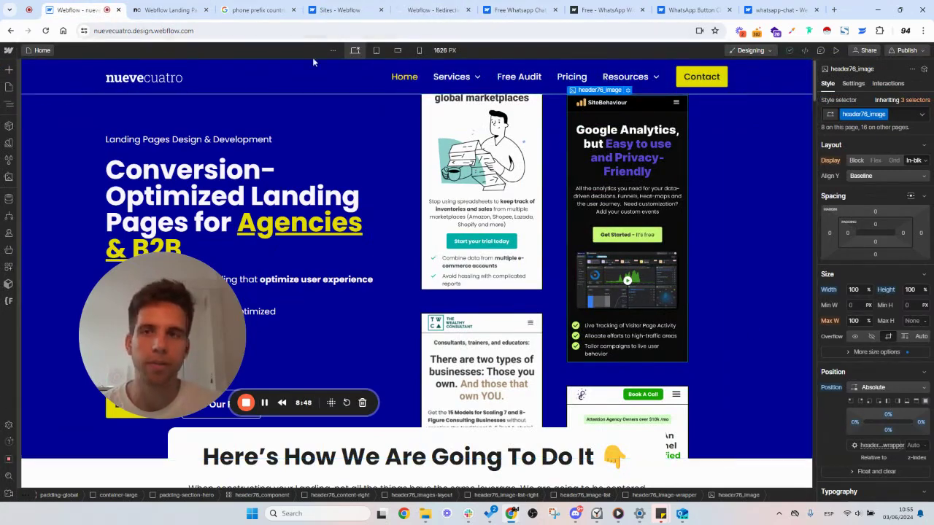
left_click(9, 105)
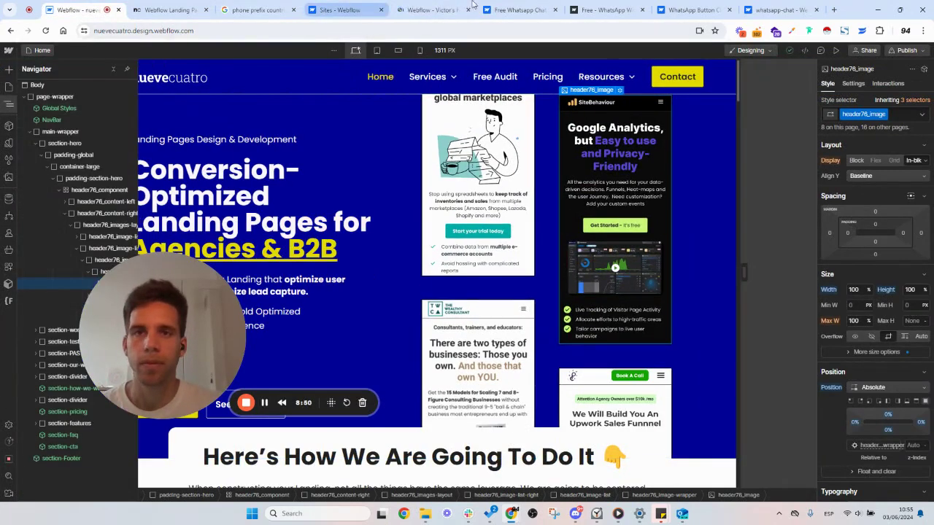
left_click(520, 10)
left_click(86, 9)
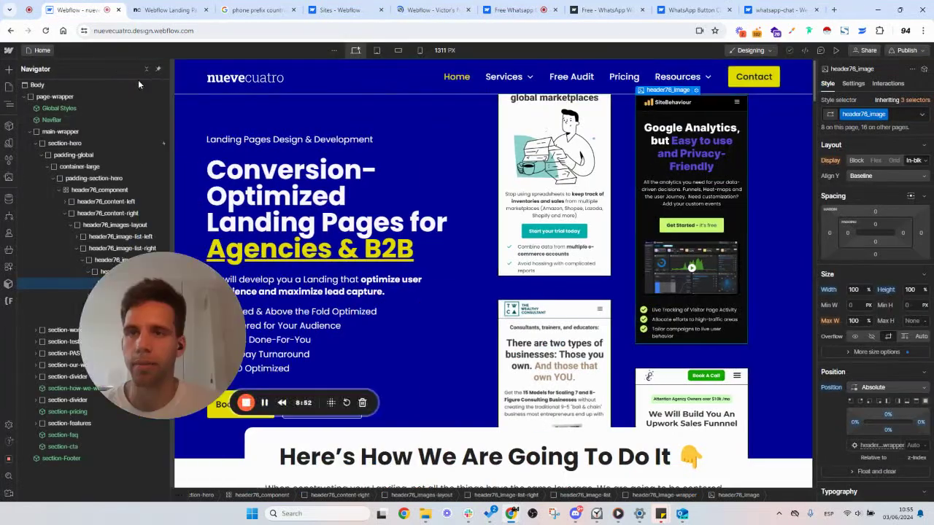
- Place the cloned site's browser tab beside nuevecuatro and close the published site, phone prefix search, Sites dashboard and Free Whatsapp Chat Widget tabs
left_click_drag(430, 9, 171, 10)
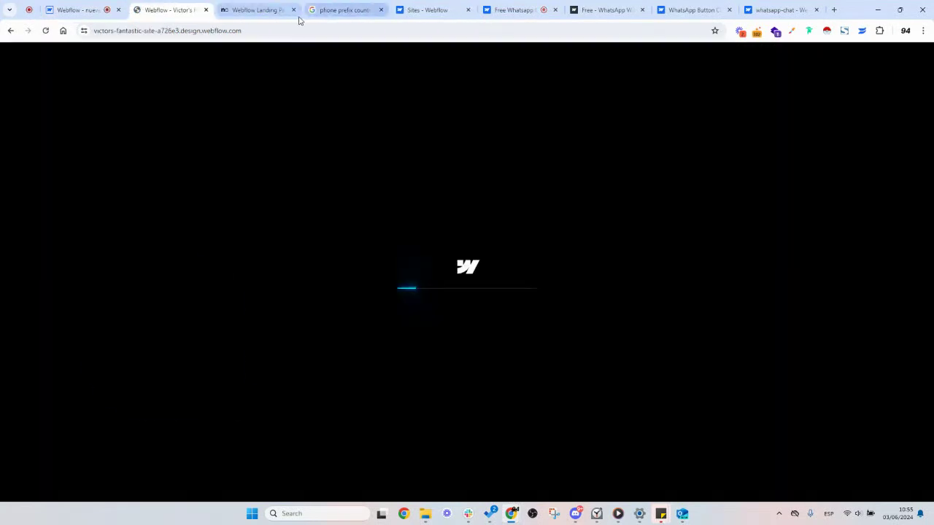
left_click(294, 10)
left_click(293, 10)
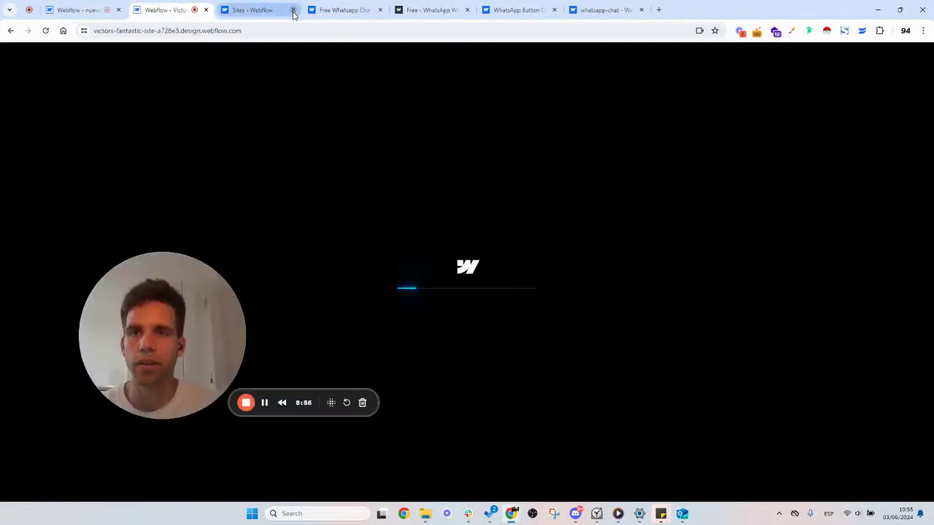
left_click(264, 11)
left_click(293, 10)
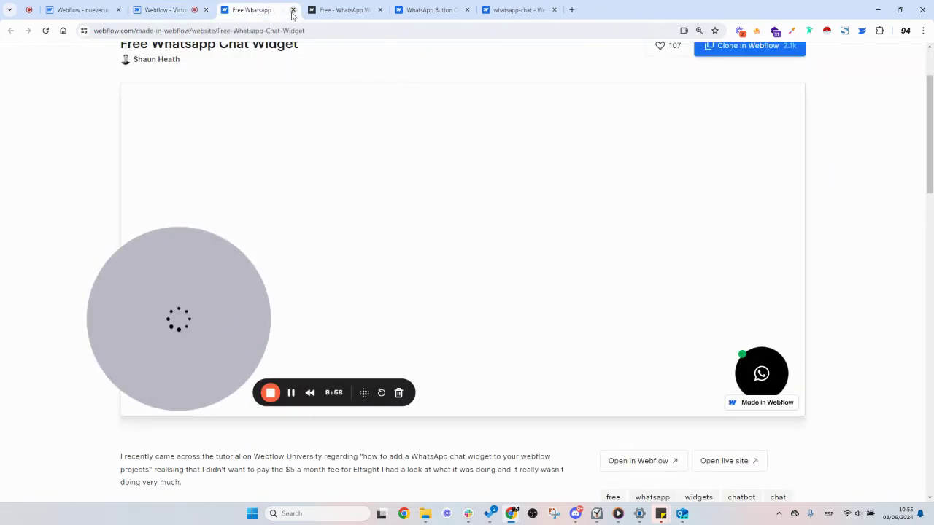
left_click(293, 10)
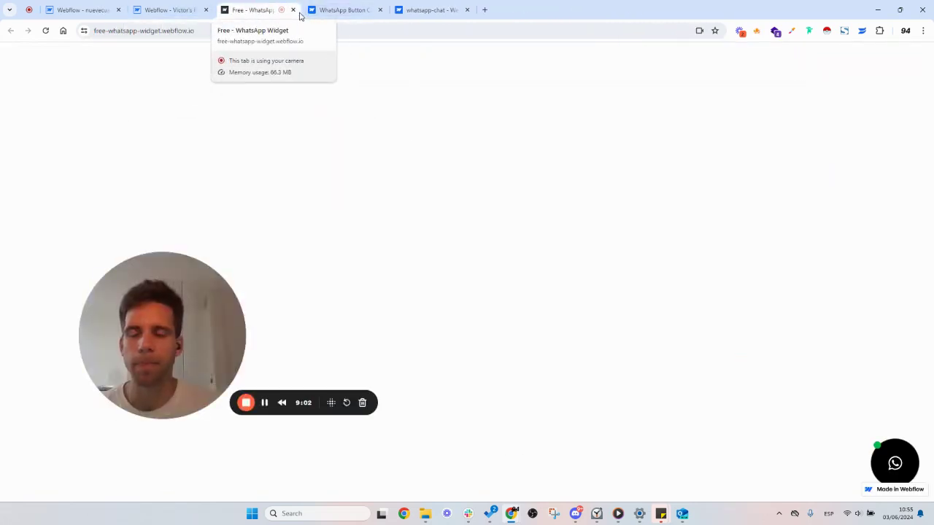
- Open the cloned site in the Designer and select the message subtext in the "2. Live Chat - WhatsApp" example
left_click(167, 9)
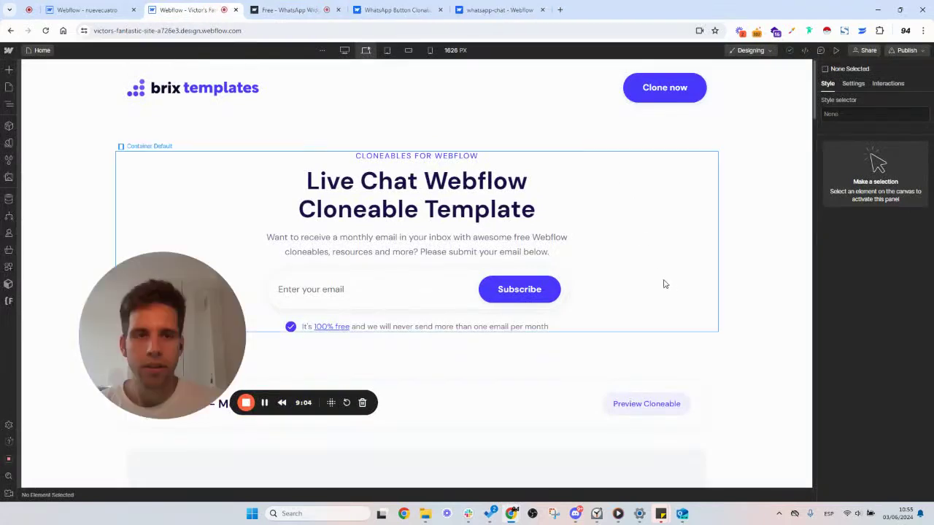
scroll(664, 285, "down", 3)
scroll(664, 284, "down", 5)
scroll(669, 286, "up", 3)
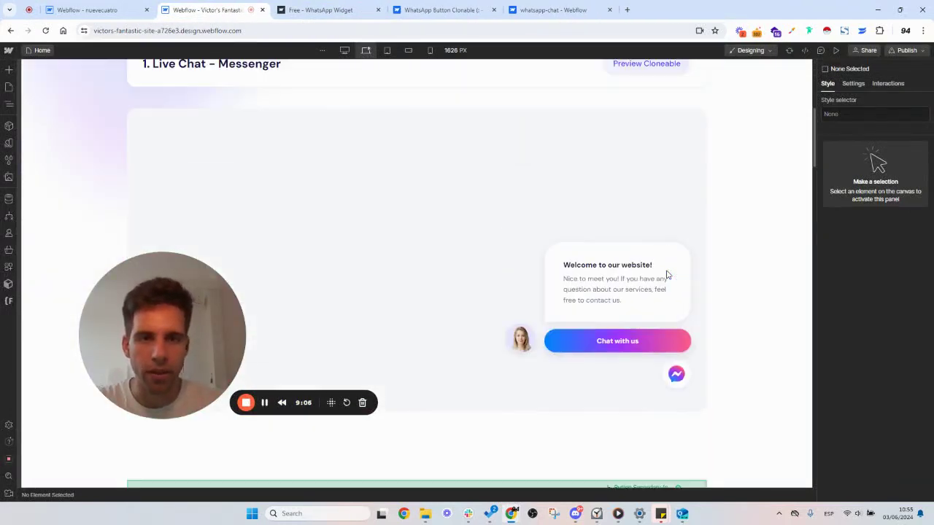
scroll(666, 277, "down", 4)
scroll(666, 274, "down", 1)
left_click(663, 291)
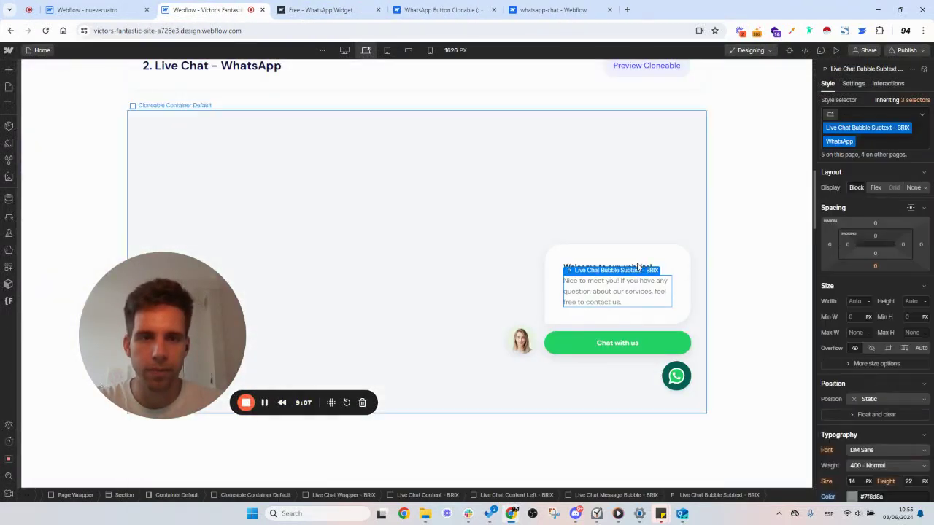
- Locate the WhatsApp example's Live Chat Wrapper - BRIX in the element tree, check its position settings and copy the whole wrapper
left_click(9, 104)
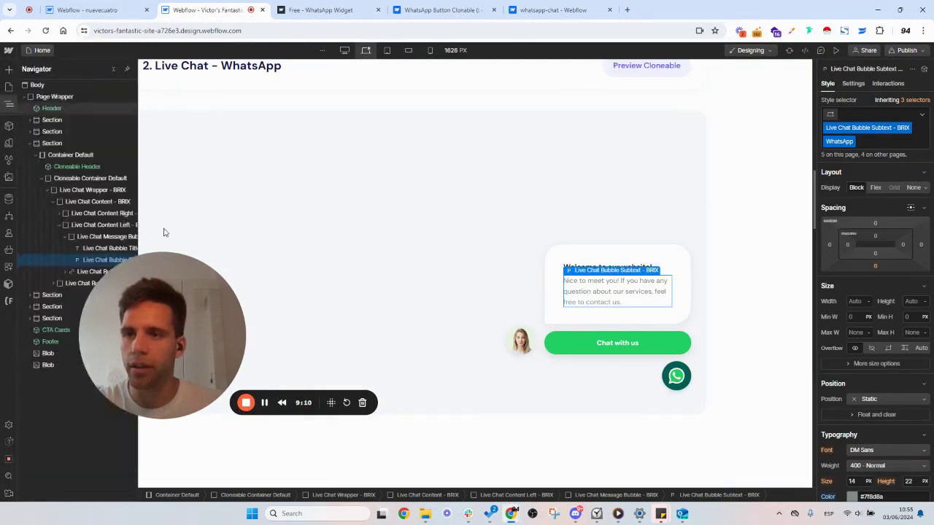
left_click_drag(204, 272, 335, 262)
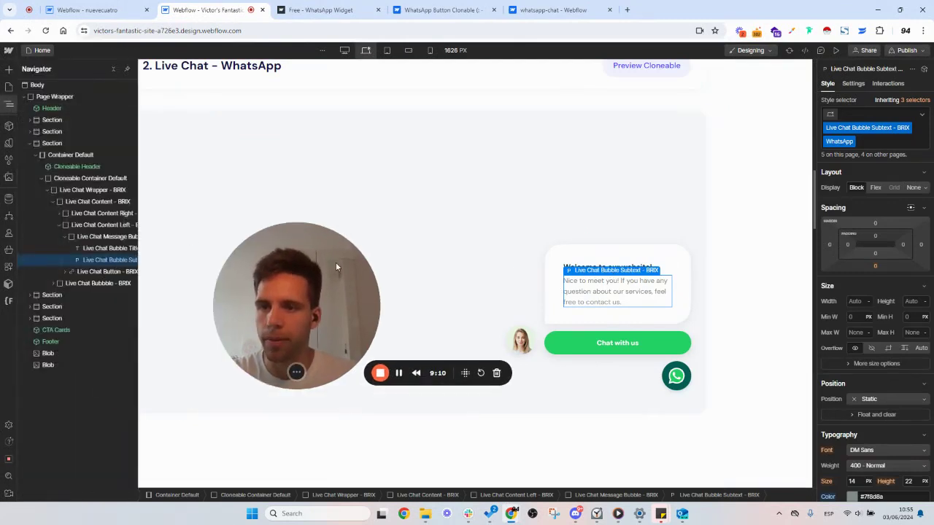
left_click(91, 190)
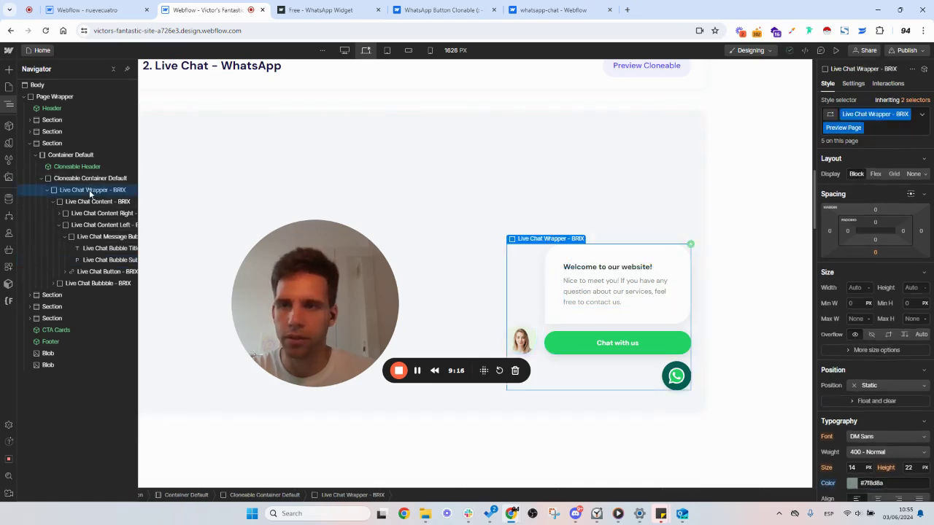
left_click(45, 190)
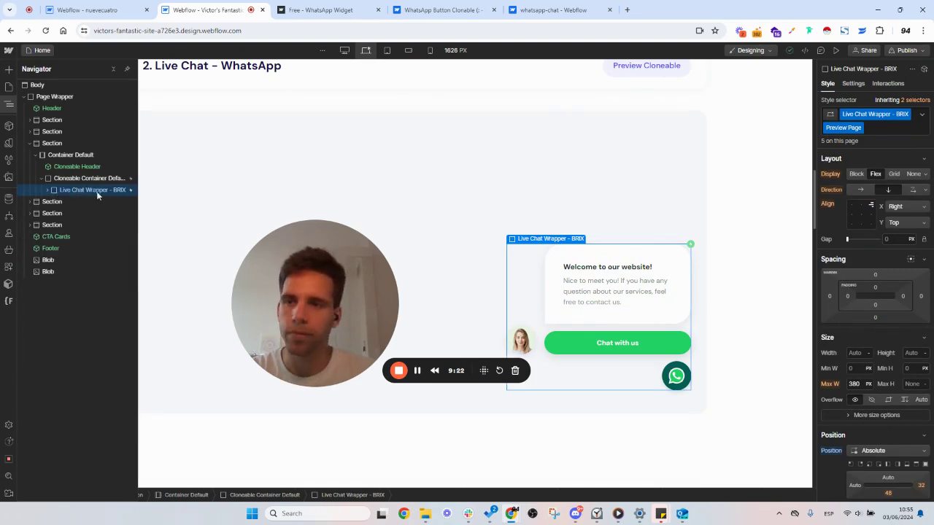
scroll(854, 302, "down", 3)
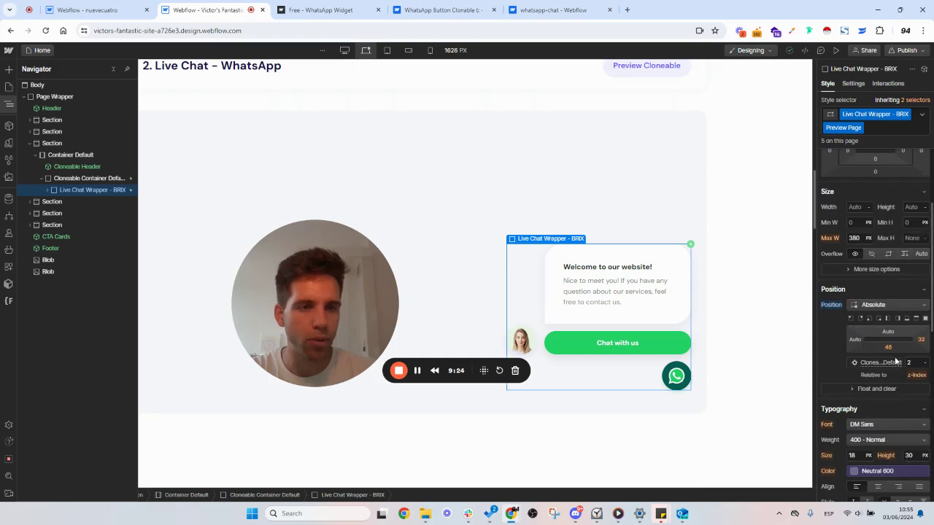
left_click(79, 179)
left_click(80, 190)
- Paste the copied Live Chat Wrapper - BRIX into the page-wrapper of nuevecuatro's Home page
key("ctrl+Page_Up")
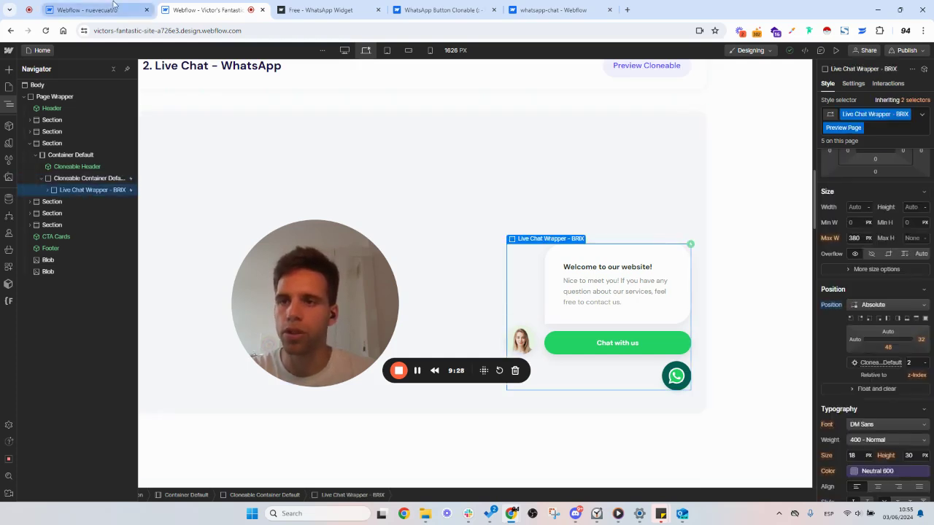
left_click(36, 143)
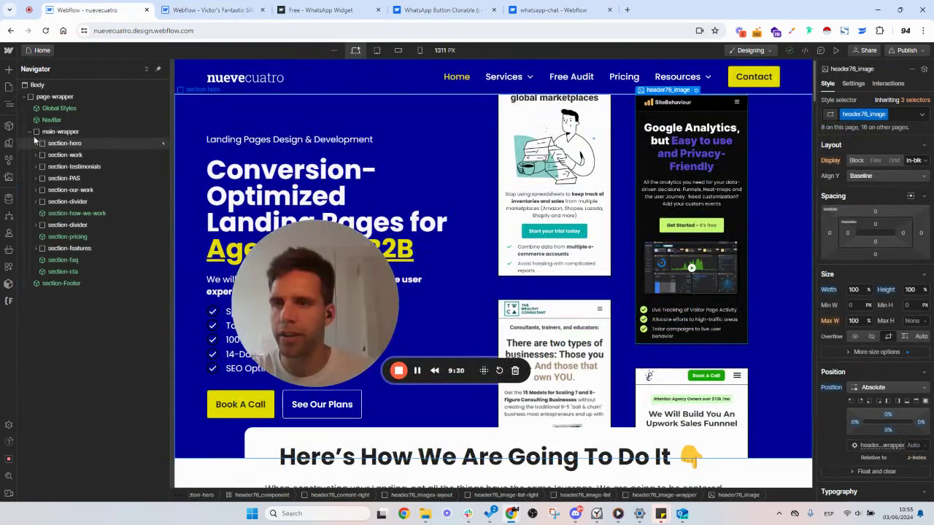
left_click(29, 132)
left_click(44, 97)
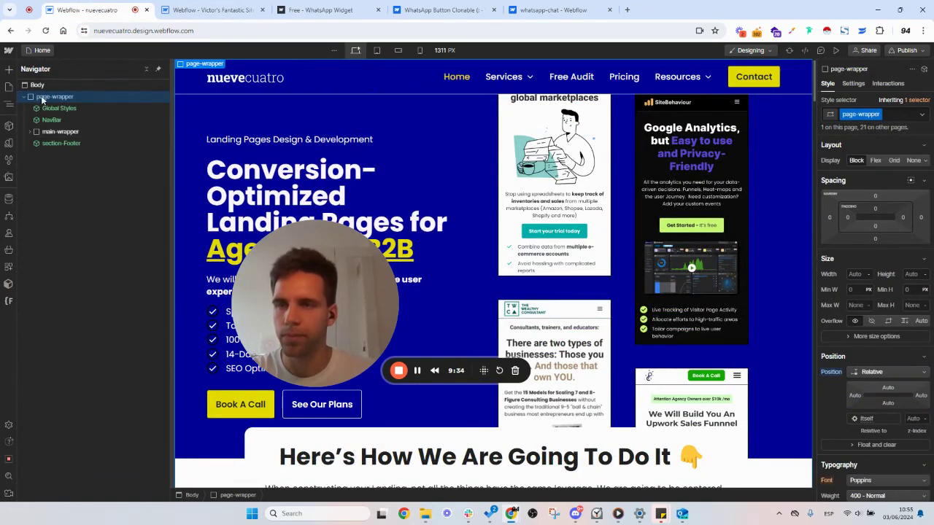
key("ctrl+v")
left_click(25, 154)
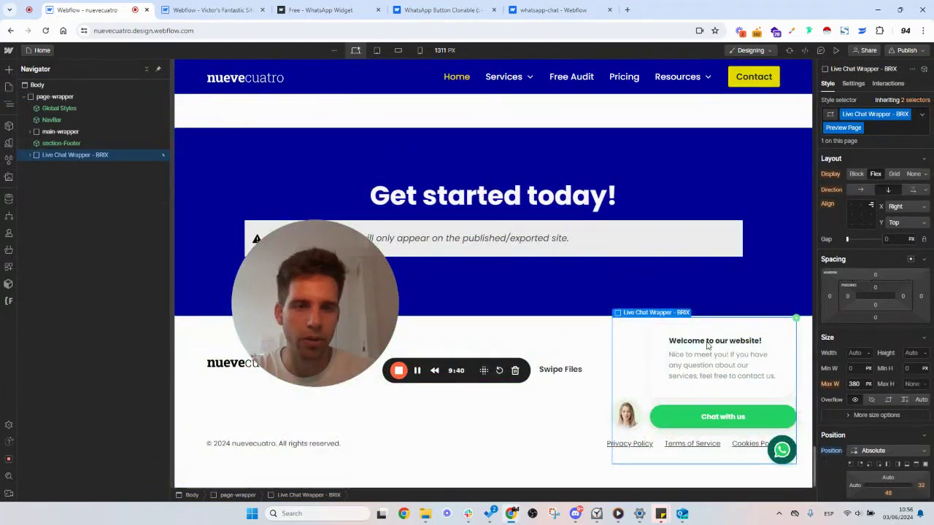
- Move the Live Chat Wrapper - BRIX between Global Styles and NavBar inside the page-wrapper
left_click(31, 132)
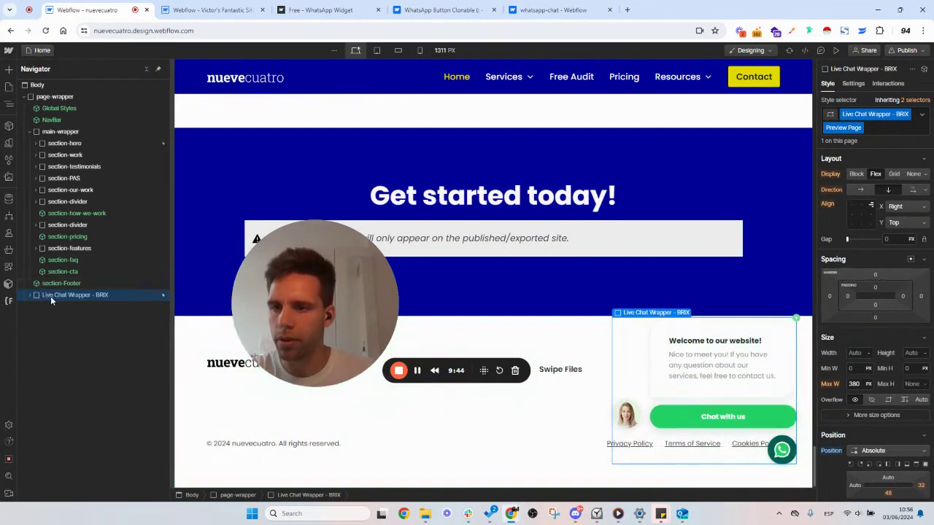
left_click(31, 132)
left_click_drag(66, 153, 53, 114)
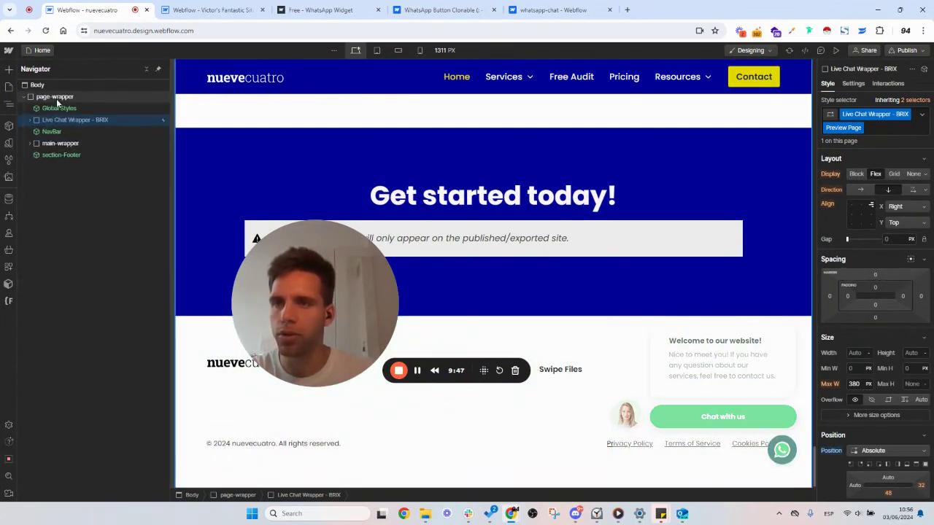
- Compare the position settings of page-wrapper and Live Chat Wrapper - BRIX, and check where the widget sits along the page
left_click(57, 98)
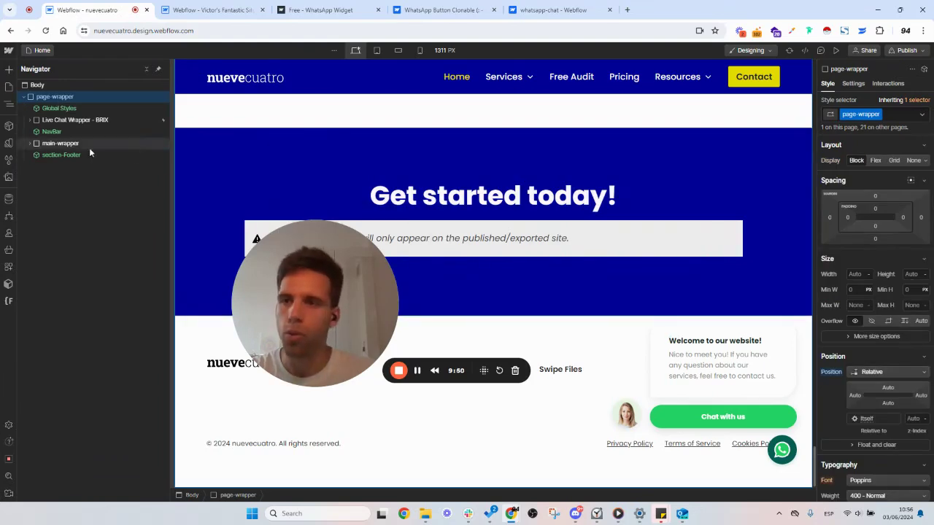
left_click(79, 122)
scroll(904, 379, "down", 2)
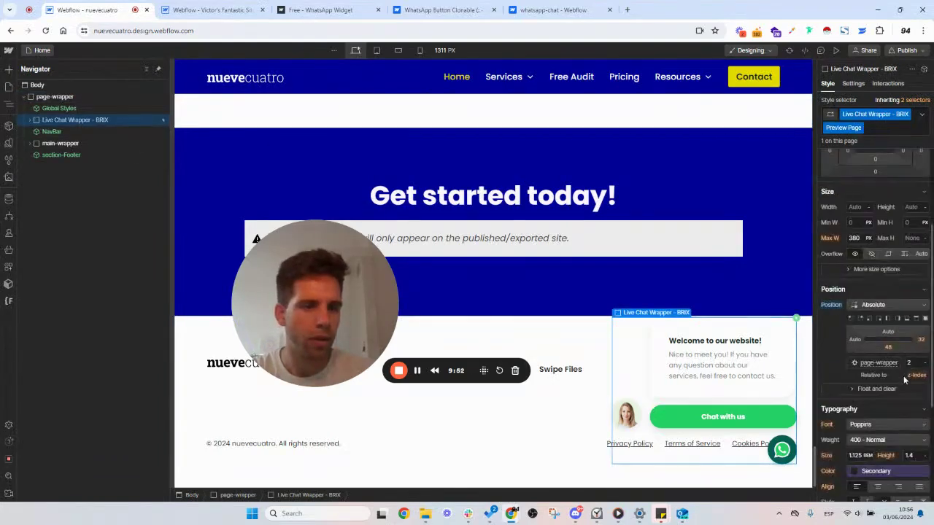
scroll(470, 299, "up", 10)
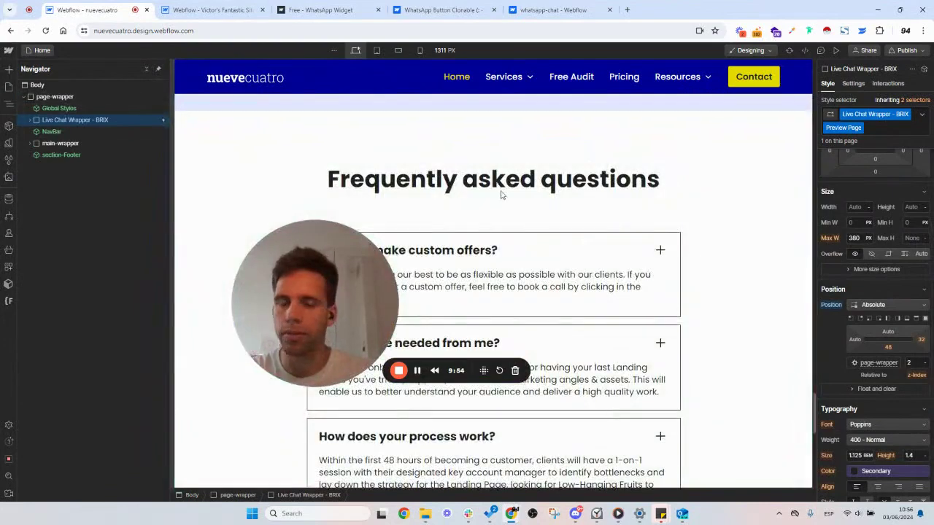
scroll(501, 194, "down", 10)
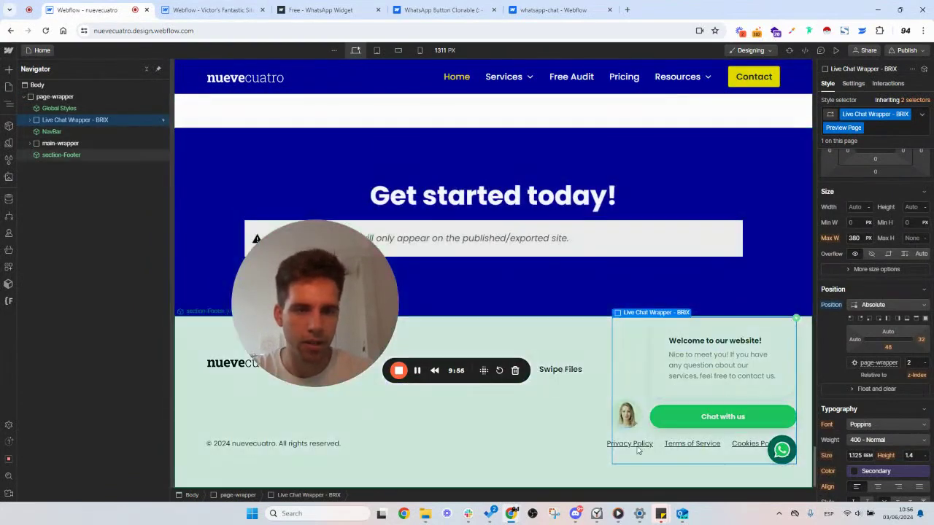
left_click(714, 293)
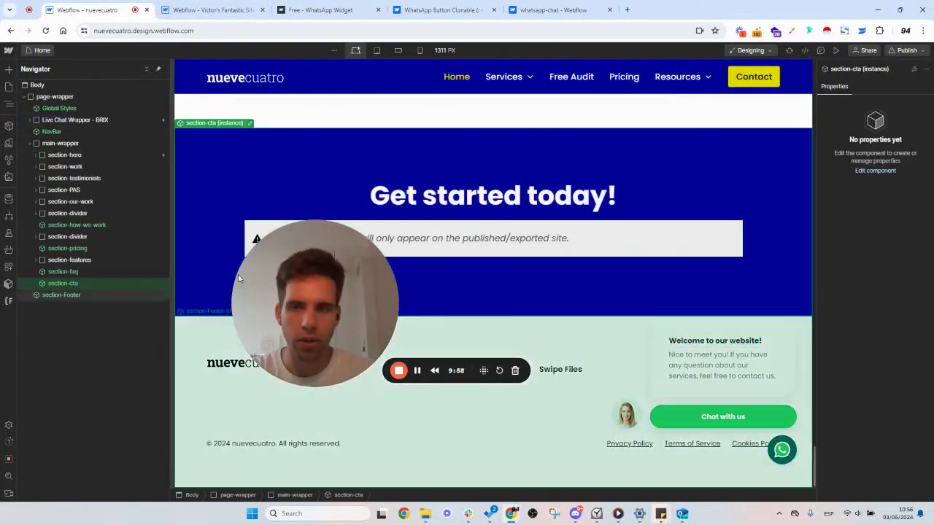
- Reset the z-index of Live Chat Wrapper - BRIX to the value inherited from its base class
left_click(80, 120)
left_click(64, 98)
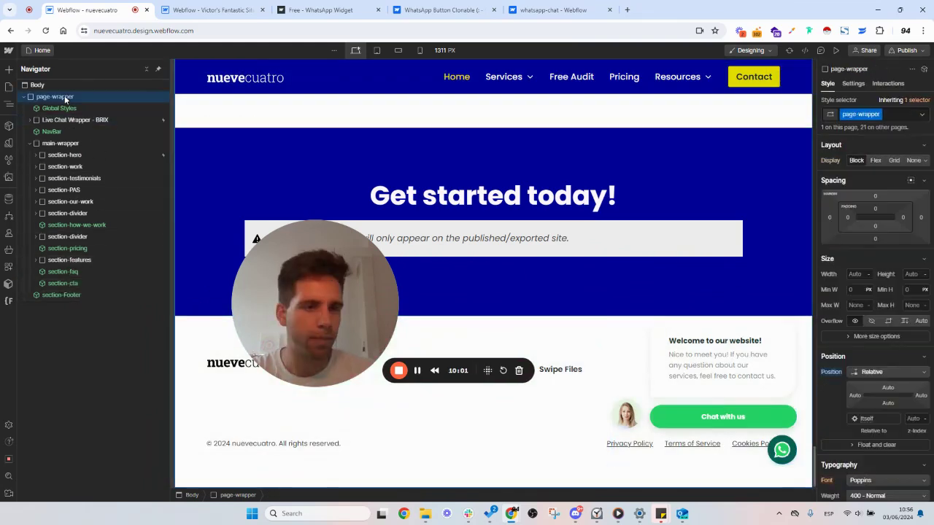
left_click(80, 121)
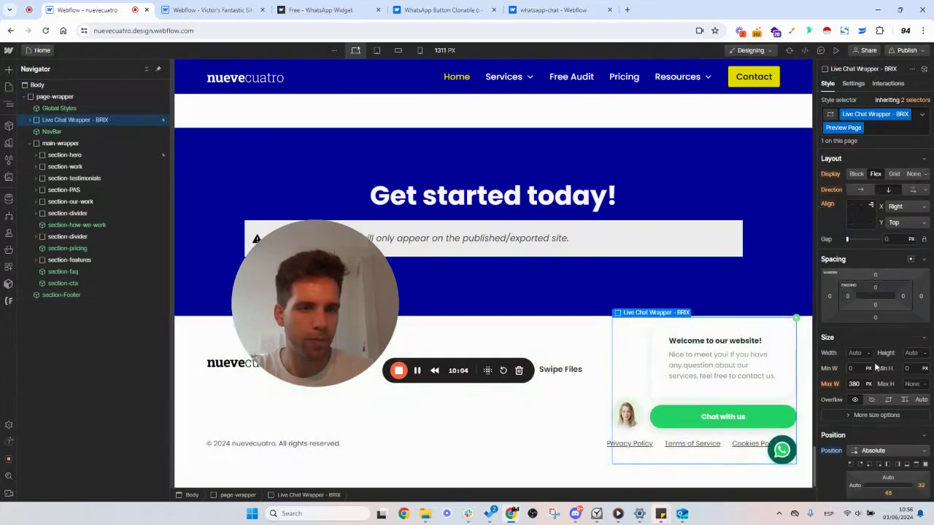
scroll(838, 407, "down", 2)
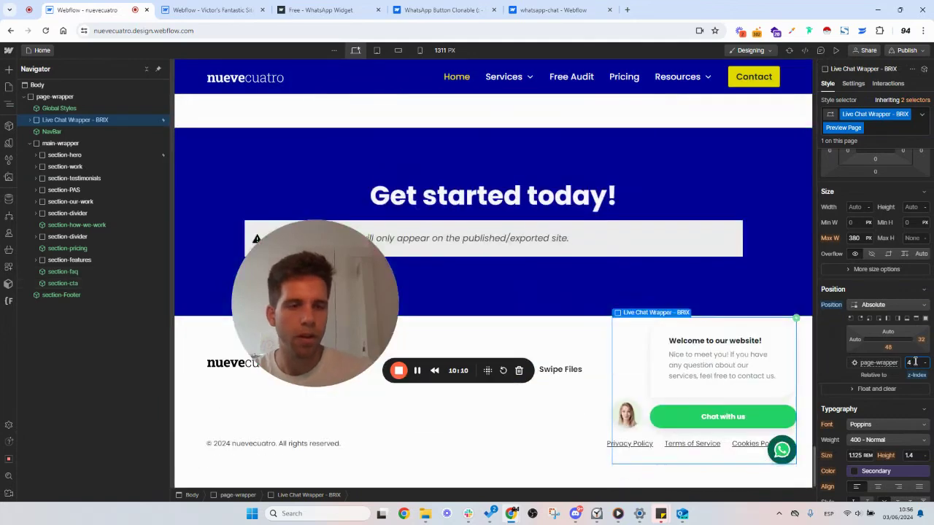
left_click(913, 376)
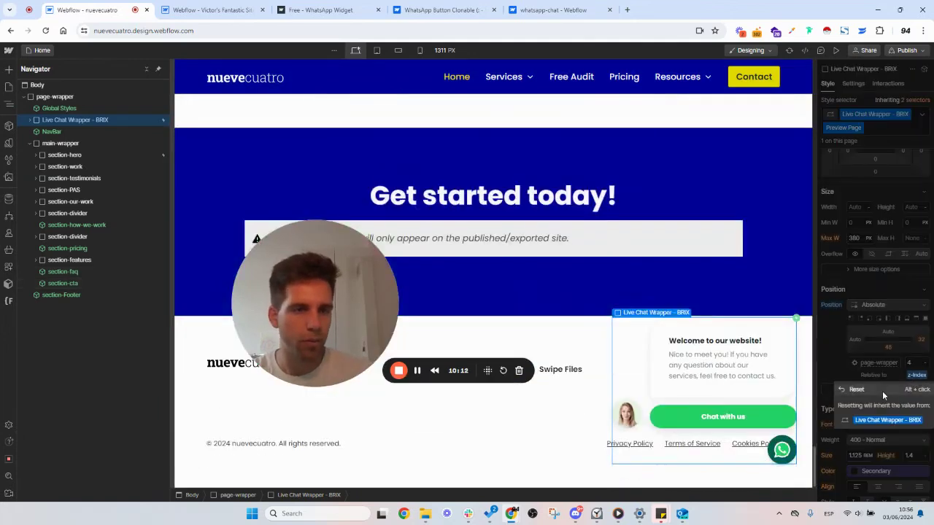
left_click(887, 390)
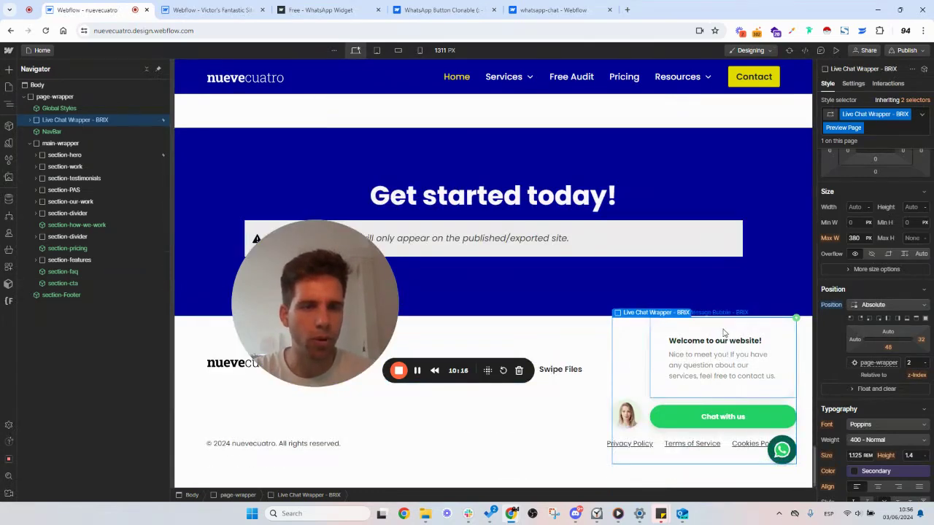
- Try the Sticky position on Live Chat Wrapper - BRIX and check where the widget lands on the page
left_click(892, 304)
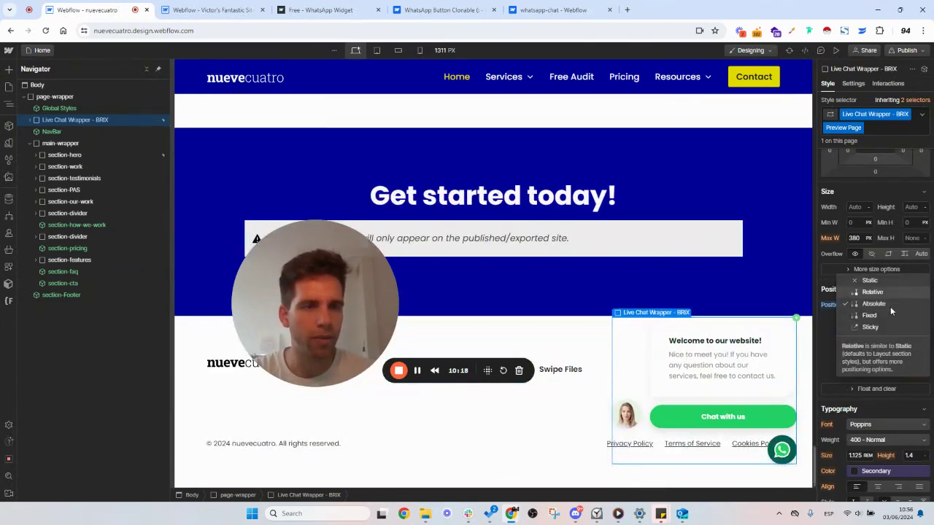
left_click(891, 326)
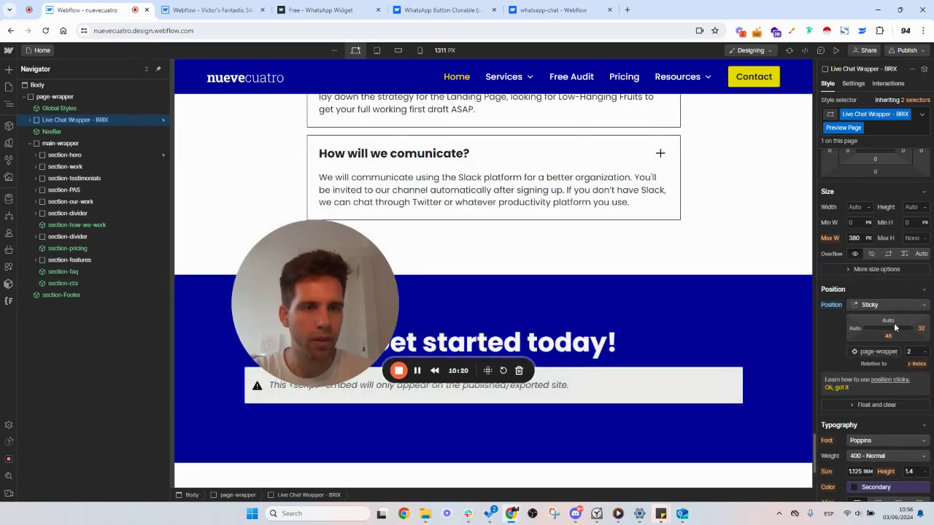
scroll(682, 303, "up", 15)
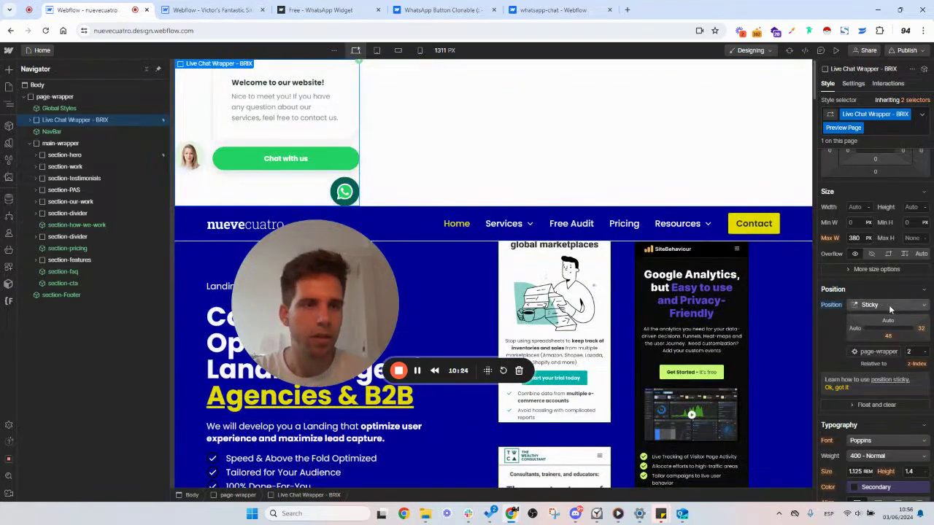
scroll(898, 311, "up", 1)
scroll(898, 310, "up", 2)
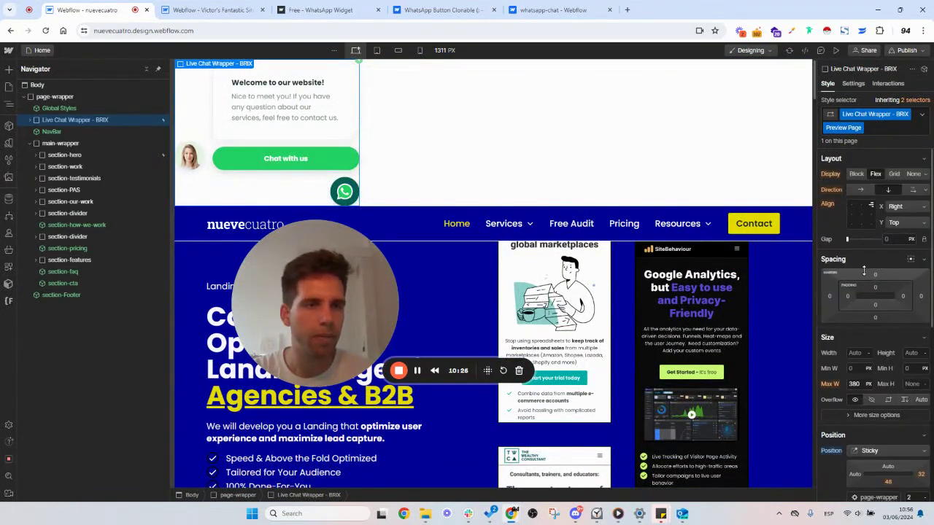
scroll(918, 361, "down", 2)
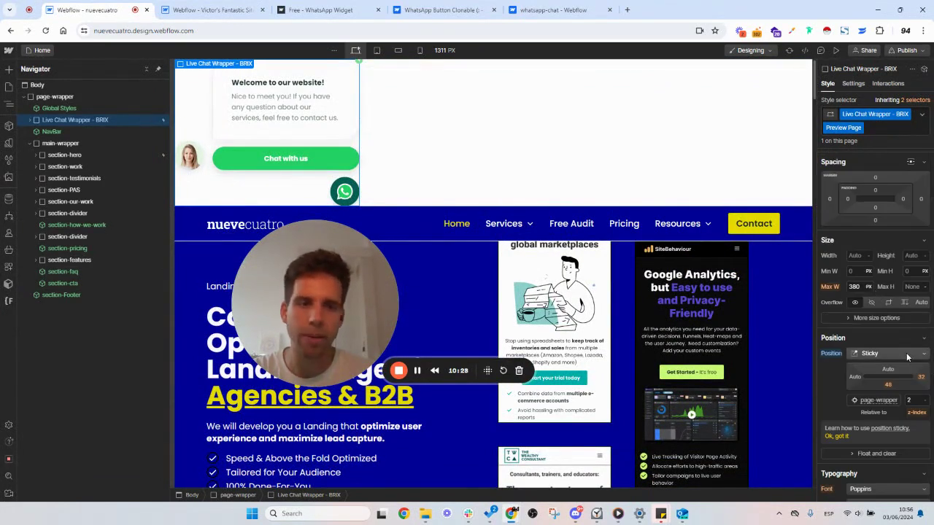
scroll(897, 328, "up", 2)
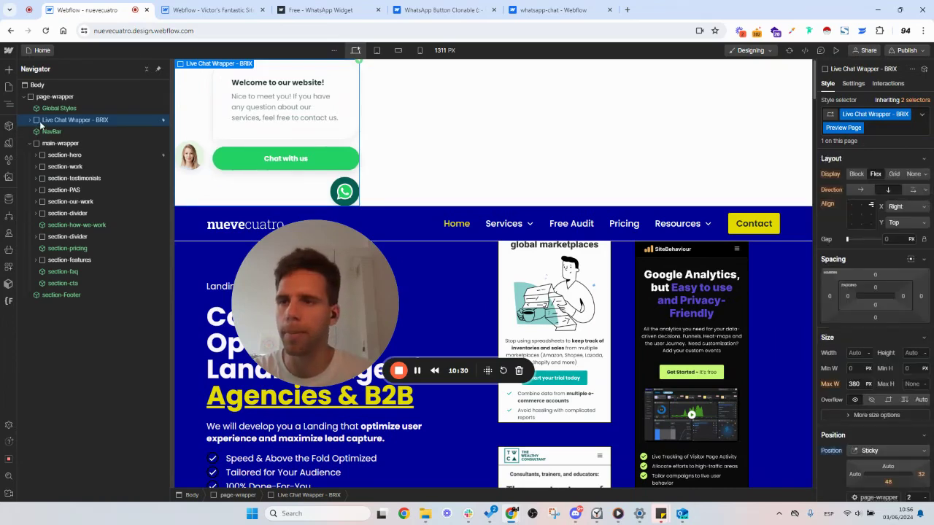
left_click_drag(61, 144, 55, 118)
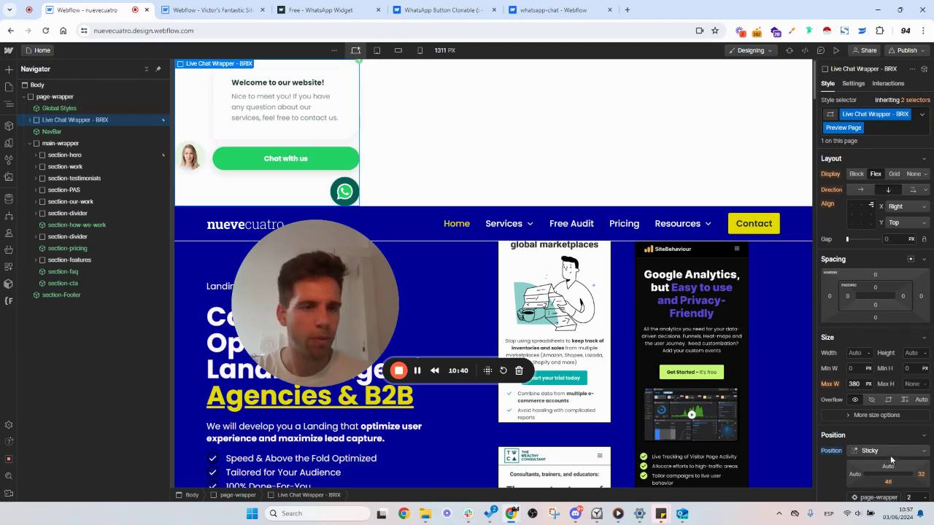
- Set the position of Live Chat Wrapper - BRIX to Fixed
scroll(890, 455, "down", 1)
left_click(903, 388)
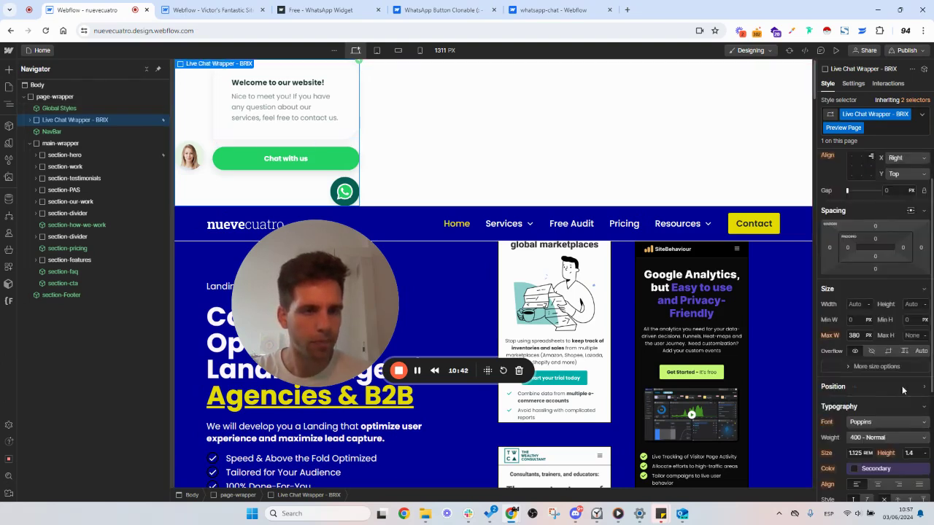
left_click(917, 388)
left_click(889, 401)
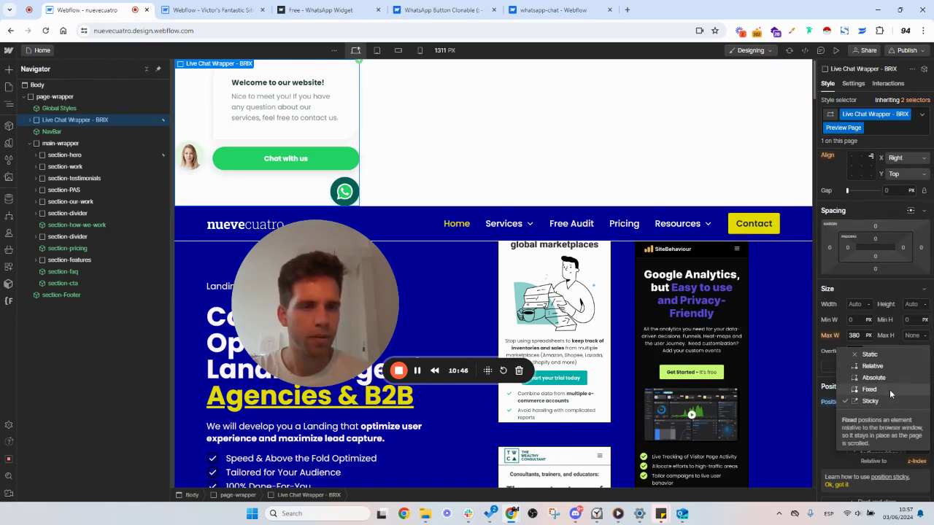
left_click(889, 390)
- Examine how the chat widget follows the page and overlaps the hero, text and image content
scroll(661, 331, "down", 2)
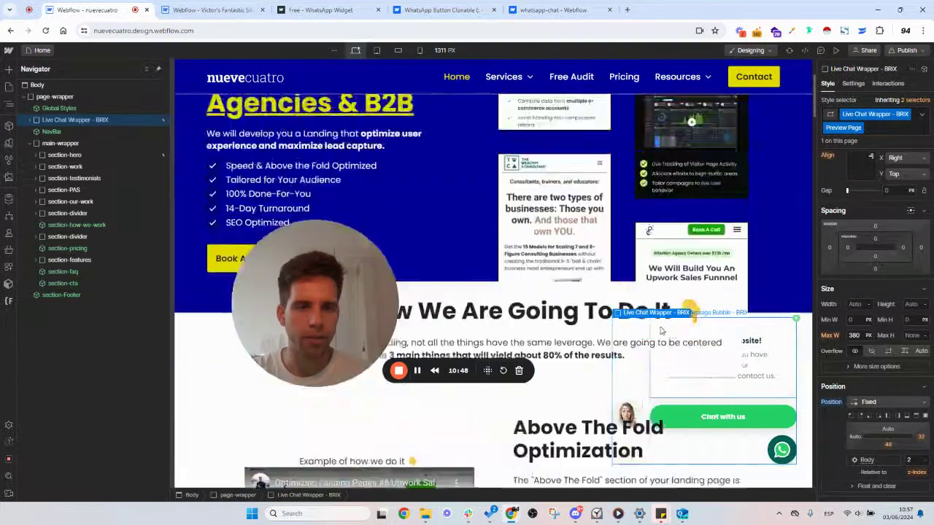
scroll(661, 331, "up", 2)
scroll(661, 331, "down", 8)
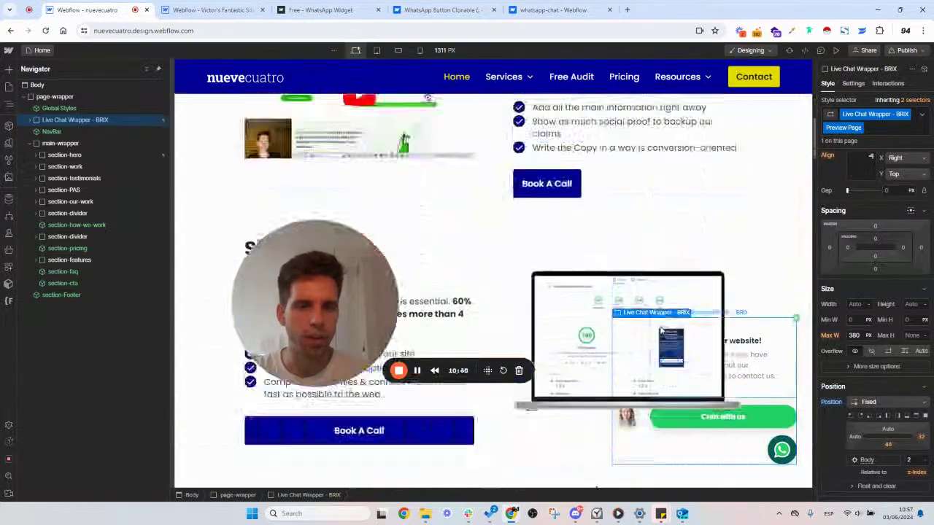
scroll(661, 330, "up", 4)
scroll(717, 378, "down", 4)
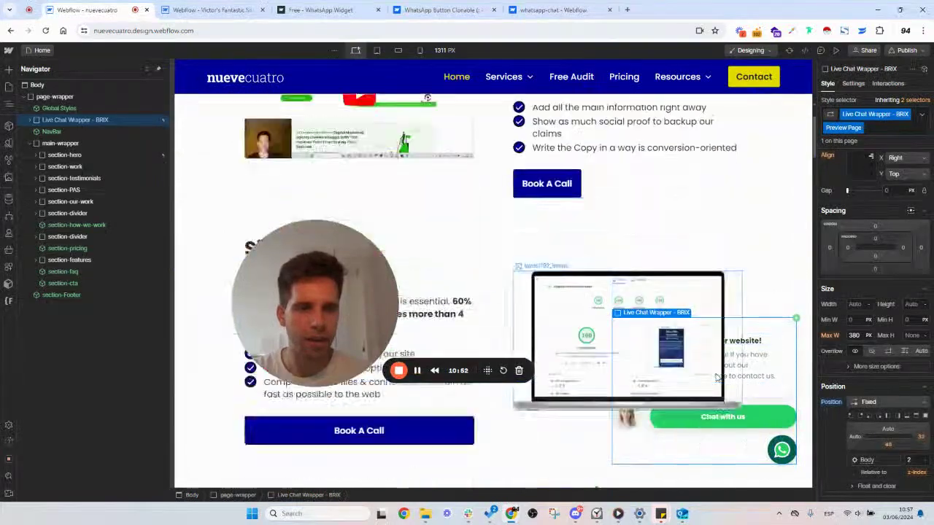
scroll(717, 377, "up", 6)
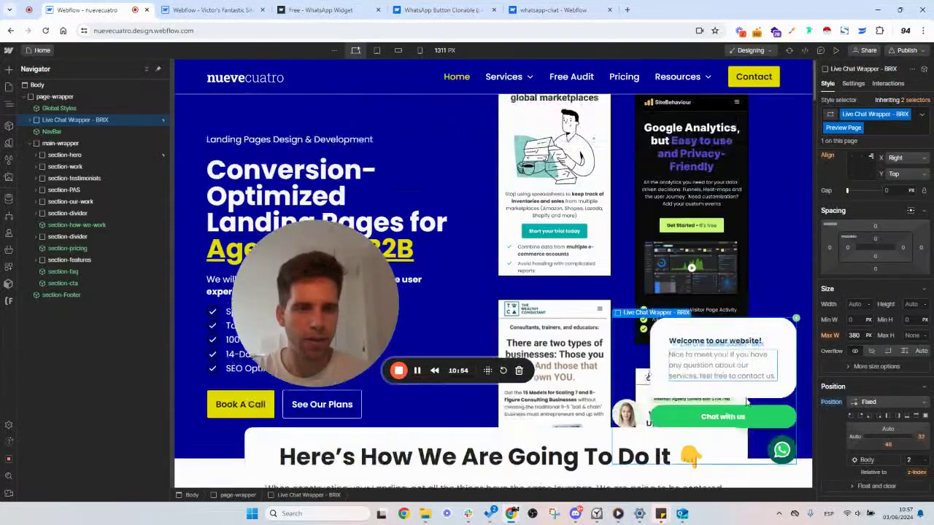
scroll(746, 400, "down", 5)
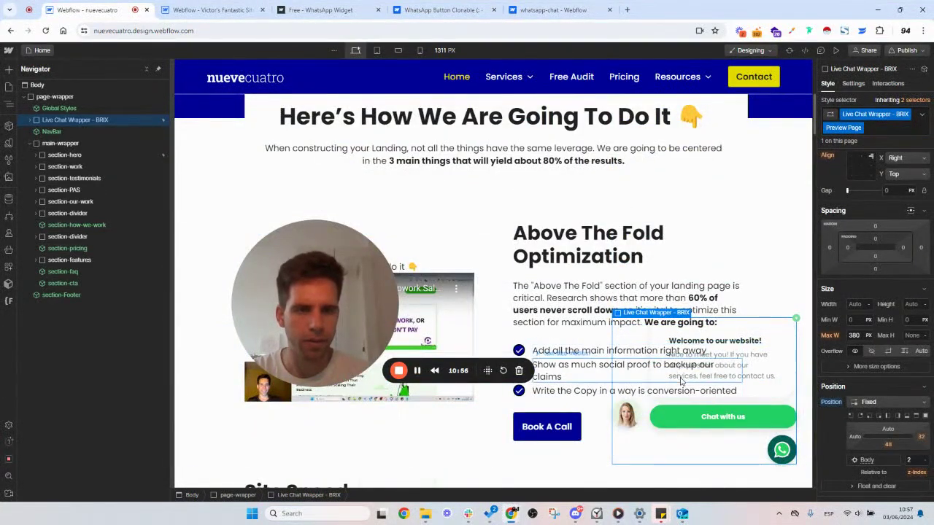
scroll(680, 381, "down", 4)
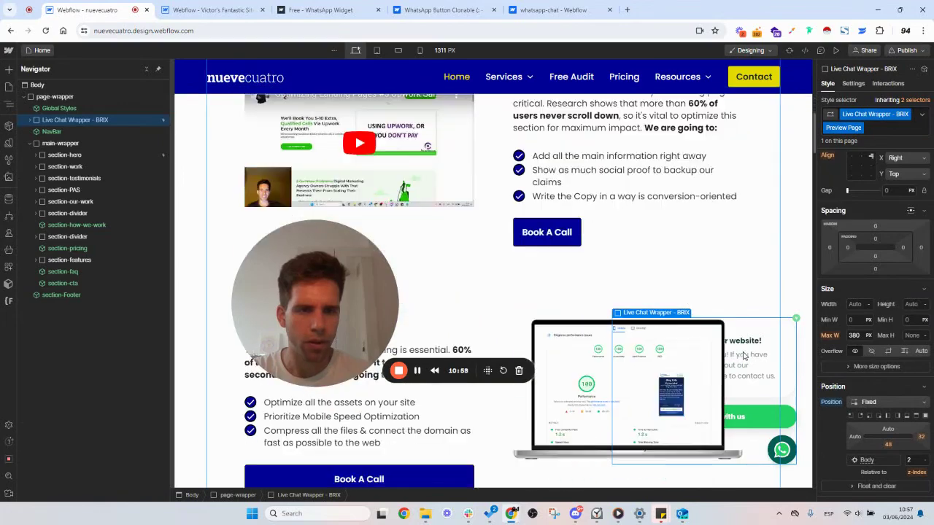
scroll(744, 356, "up", 4)
scroll(744, 356, "up", 4)
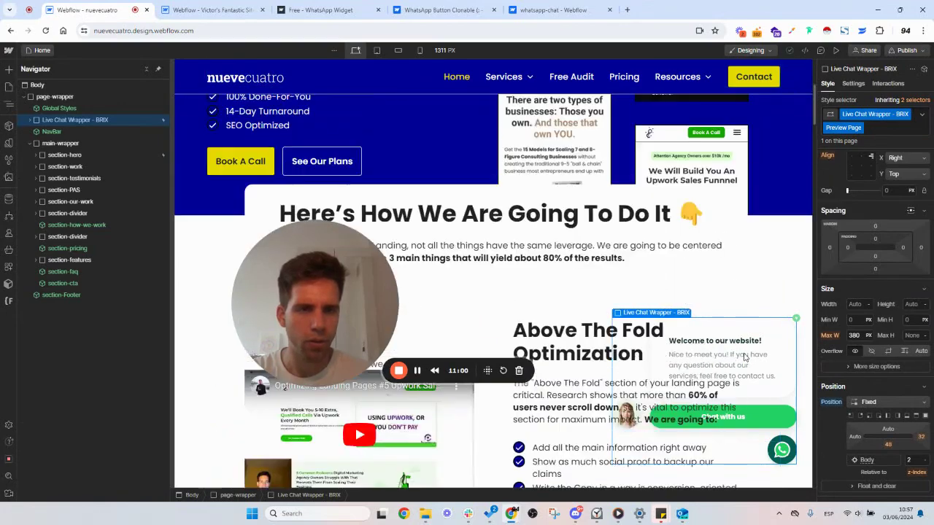
scroll(744, 356, "down", 3)
scroll(744, 356, "down", 2)
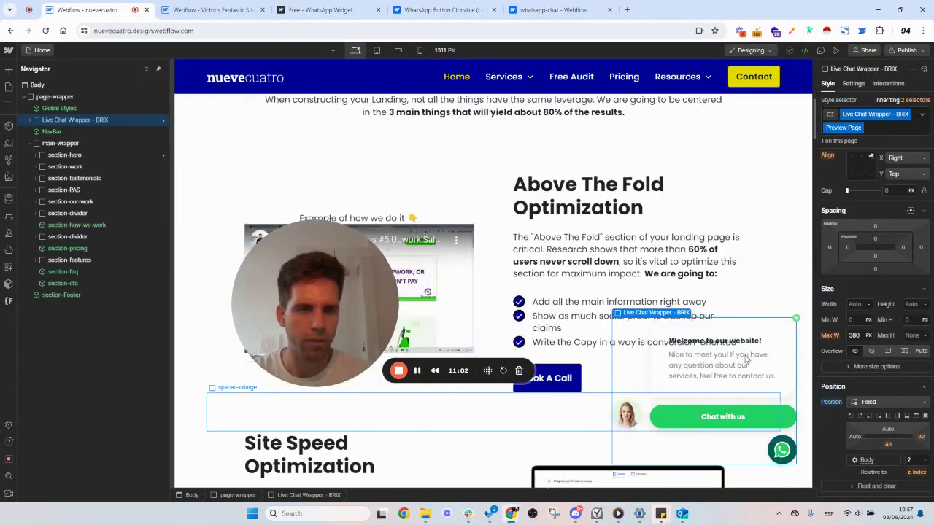
- Set the z-index of Live Chat Wrapper - BRIX to 9999 and check how it stacks over the page content
type("9999")
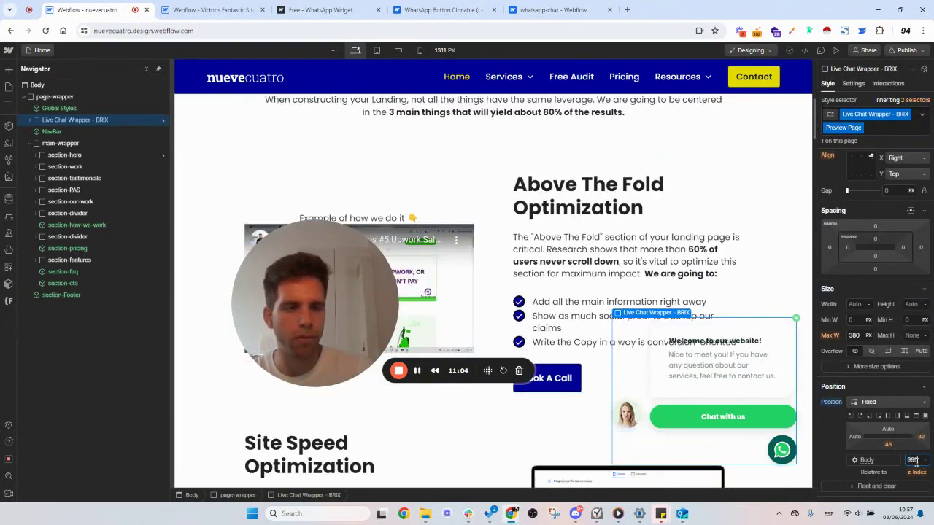
key("Return")
scroll(677, 319, "up", 5)
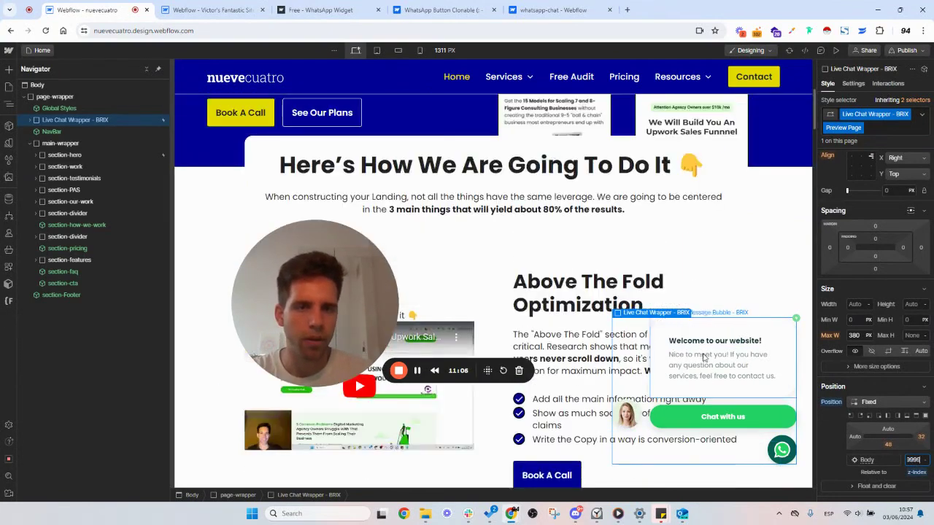
scroll(593, 351, "down", 2)
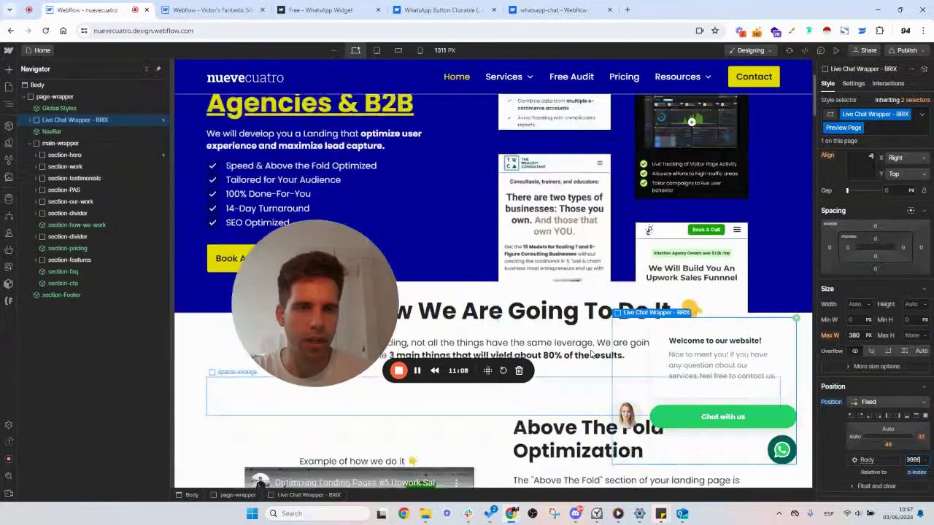
scroll(593, 351, "up", 2)
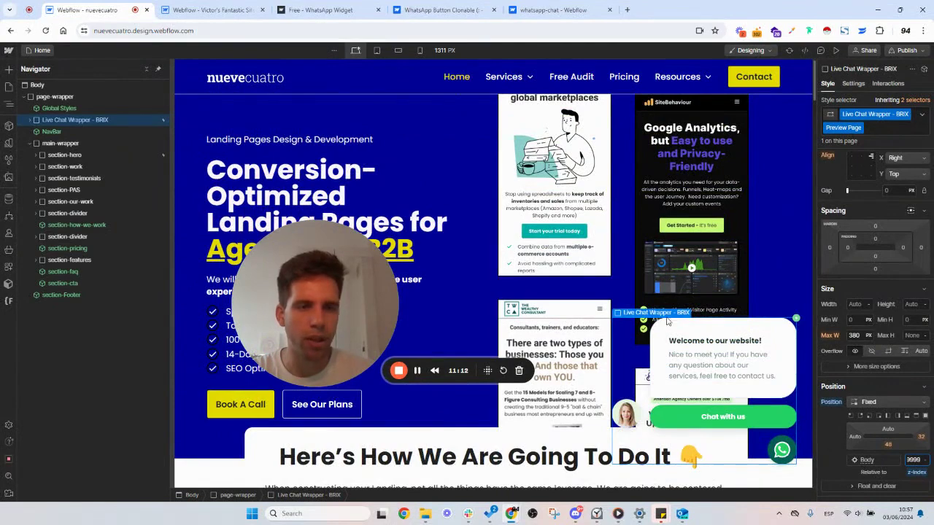
scroll(684, 320, "down", 2)
scroll(684, 319, "up", 2)
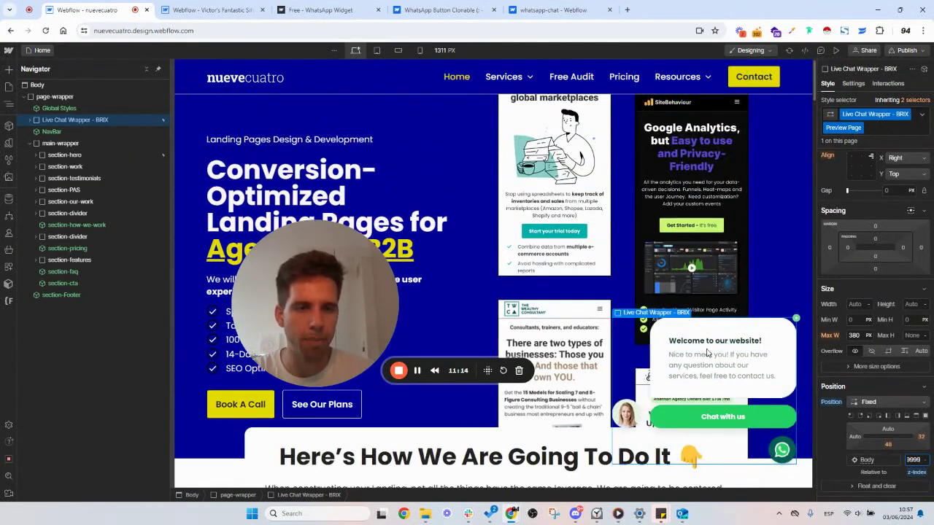
- Examine the settings of the chat widget's avatar image, bubble title, bubble subtext and logo for editable content
left_click(719, 341)
left_click(625, 413)
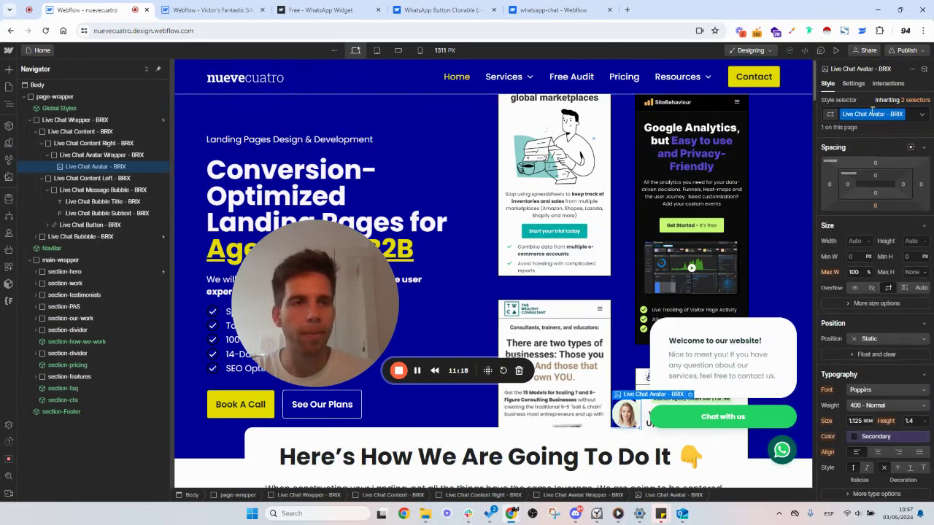
left_click(853, 84)
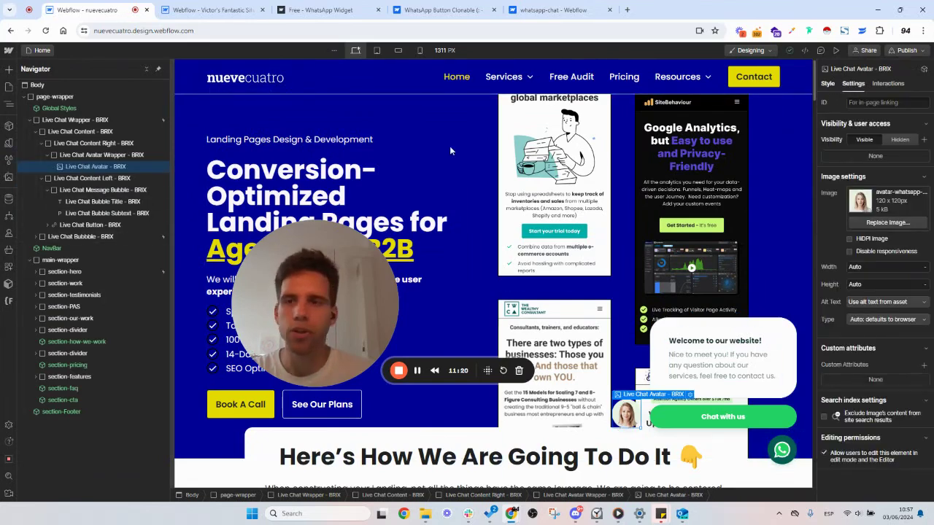
key("s")
left_click(72, 203)
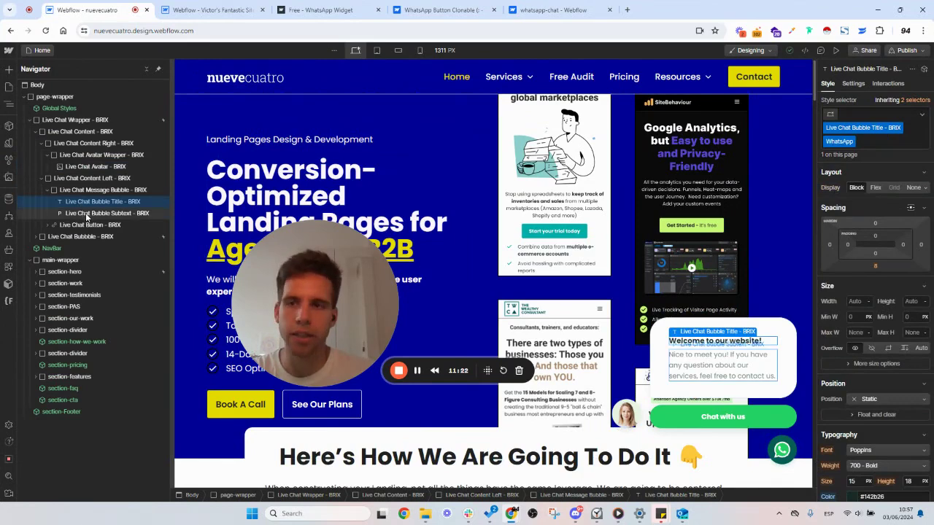
left_click(85, 213)
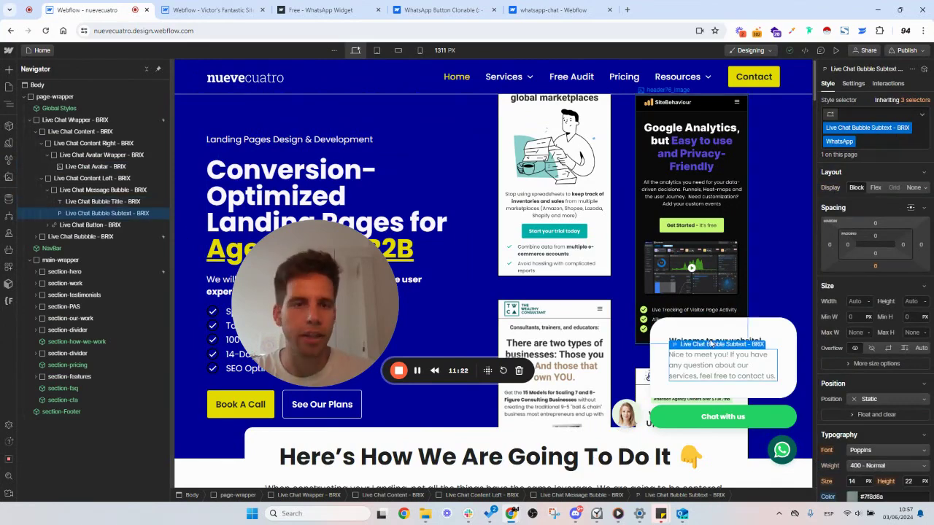
left_click(852, 83)
left_click(716, 340)
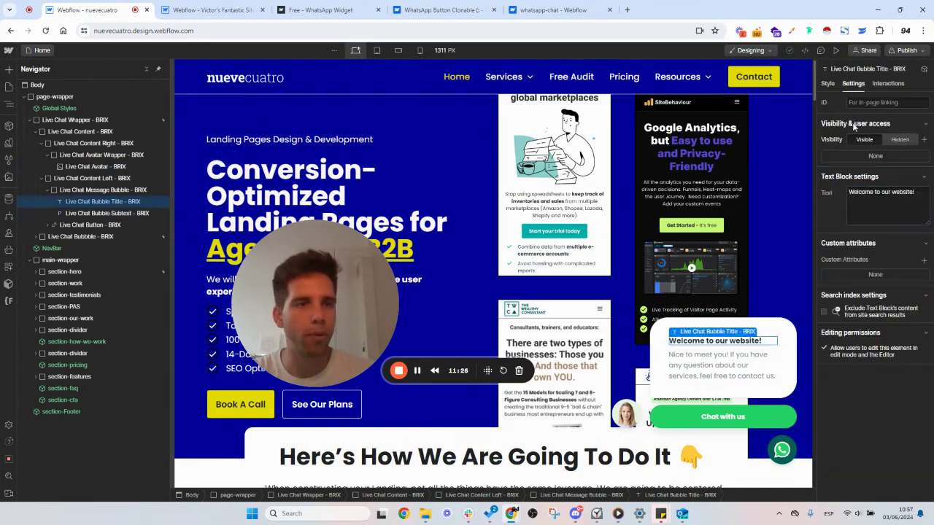
left_click(730, 365)
left_click(781, 449)
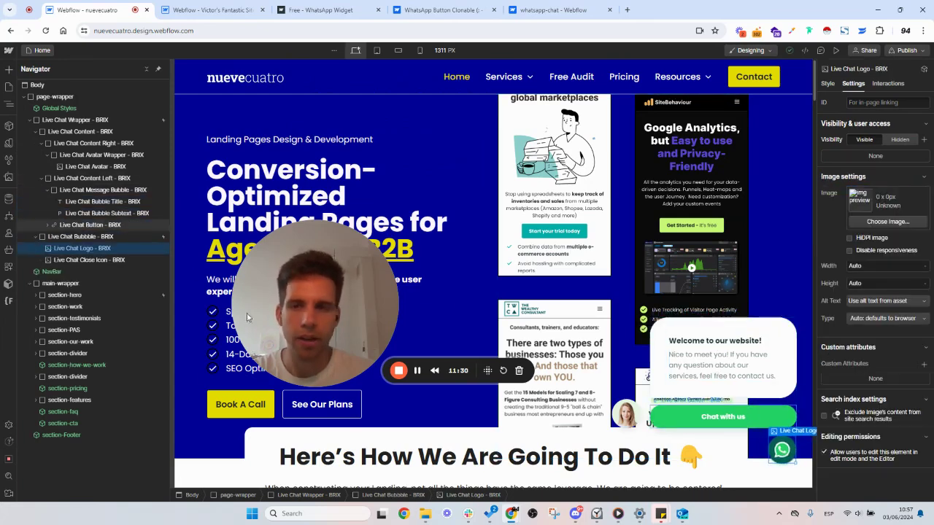
- Switch the link of Live Chat Button - BRIX to the URL type and copy the WhatsApp send link from the whatsapp-chat demo's chat button
left_click(92, 226)
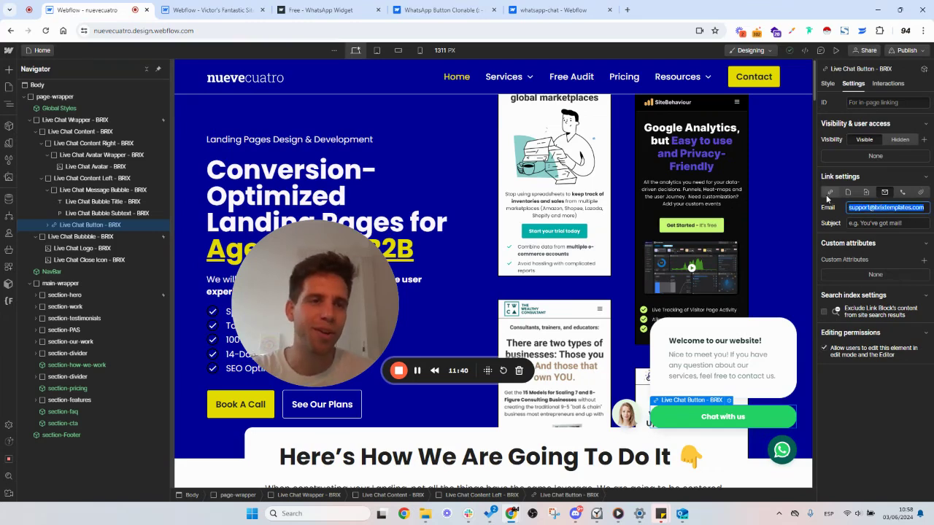
left_click(828, 194)
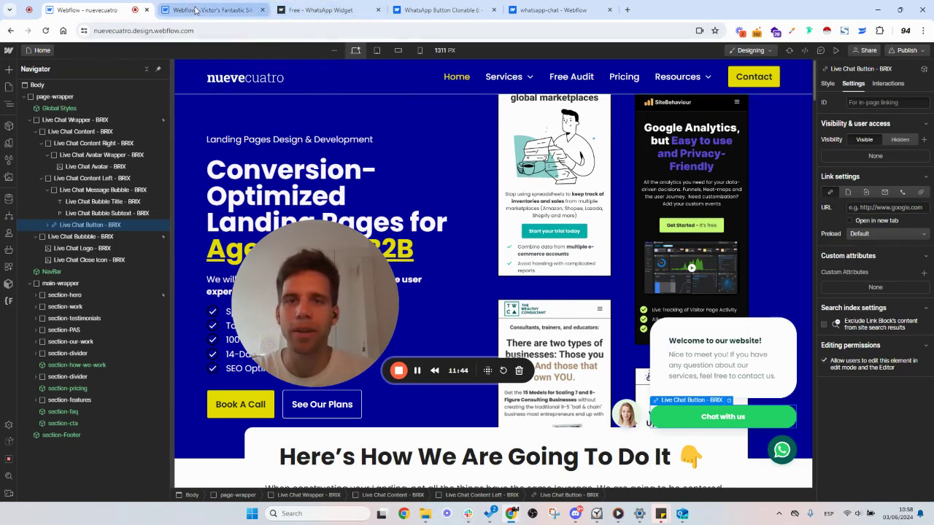
left_click(512, 13)
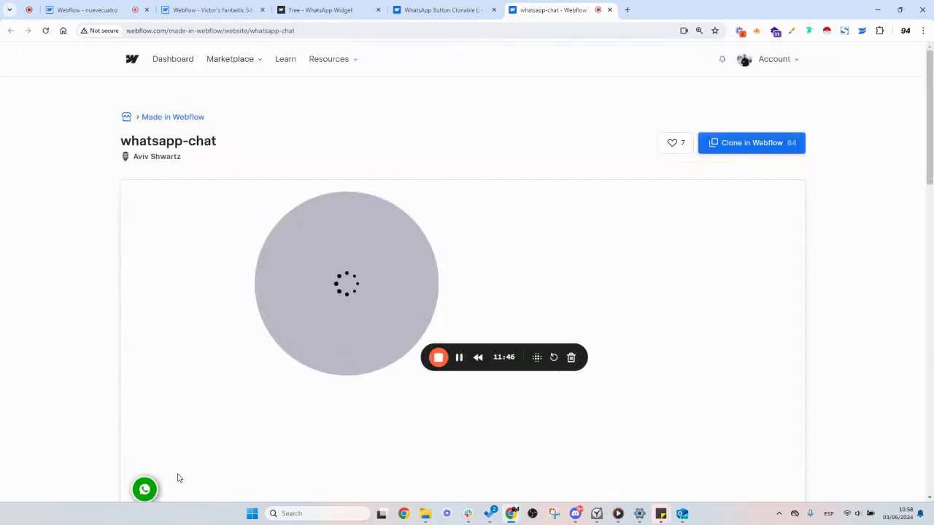
left_click(144, 489)
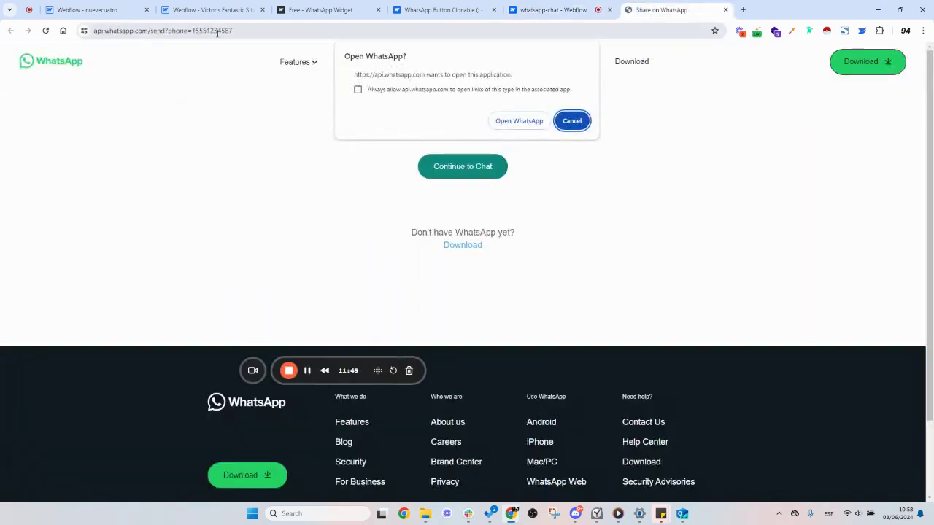
left_click(210, 32)
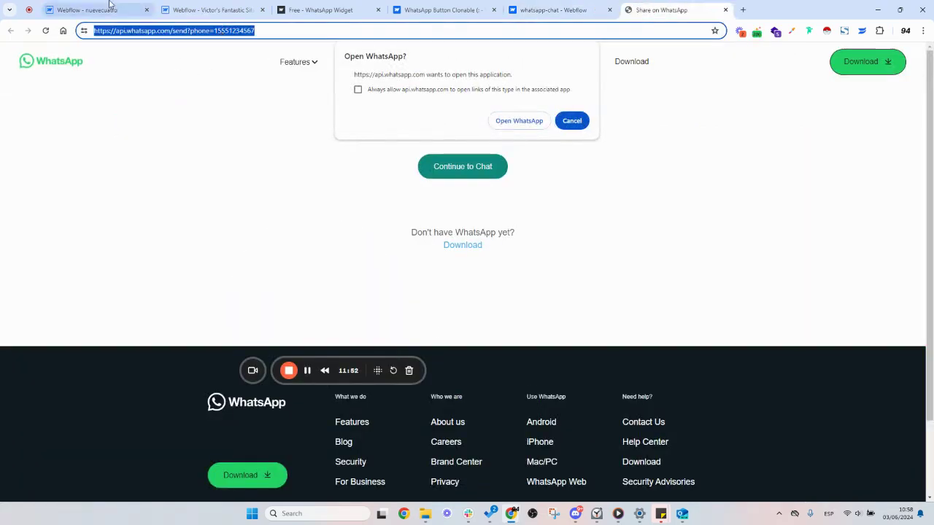
- Set the URL of Live Chat Button - BRIX to the copied api.whatsapp.com send link, replacing its phone parameter with another phone number
left_click(87, 10)
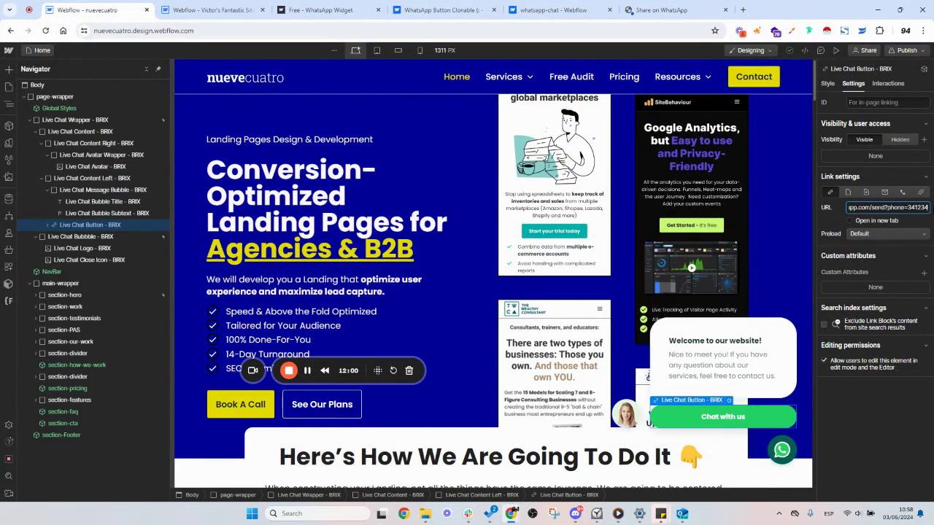
left_click(907, 224)
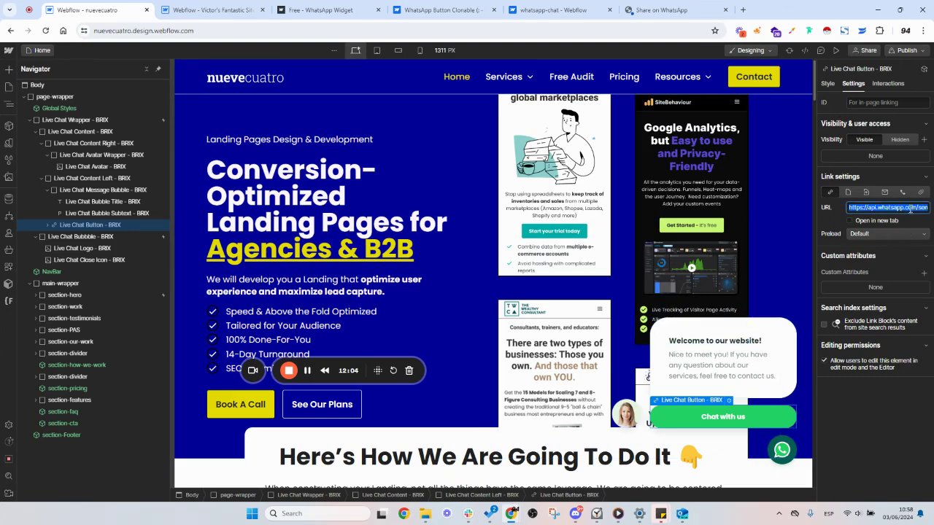
left_click(886, 471)
left_click(252, 369)
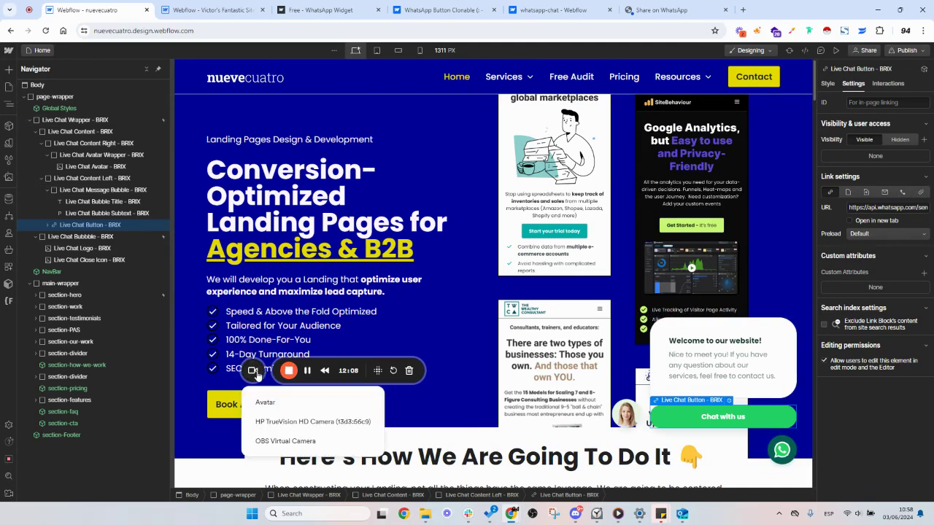
left_click(283, 431)
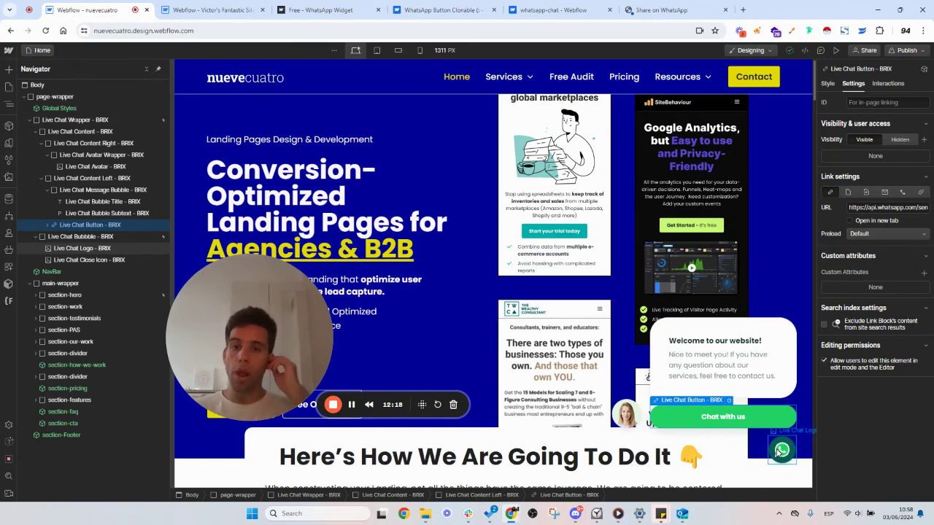
- View the Free WhatsApp Widget demo and the WhatsApp Button Clonable page as alternative chat button designs
left_click(321, 9)
left_click_drag(272, 340, 191, 351)
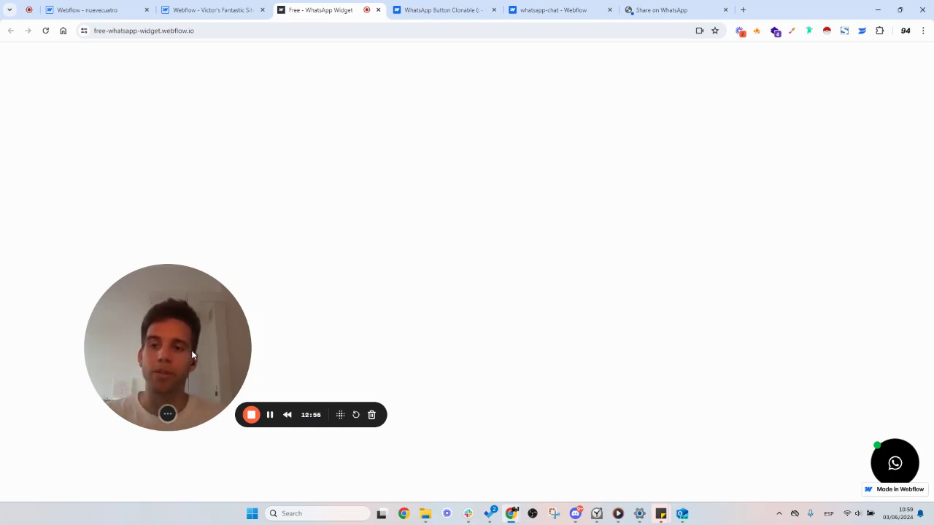
left_click(406, 6)
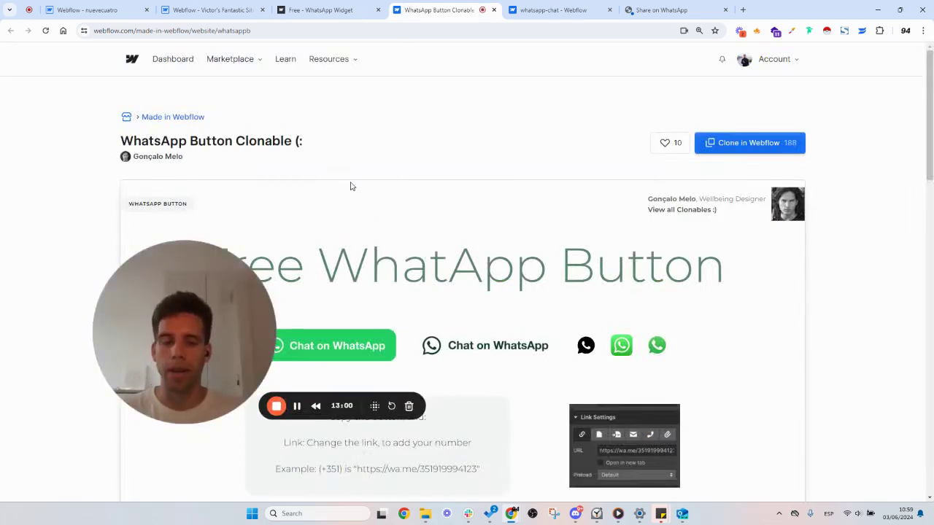